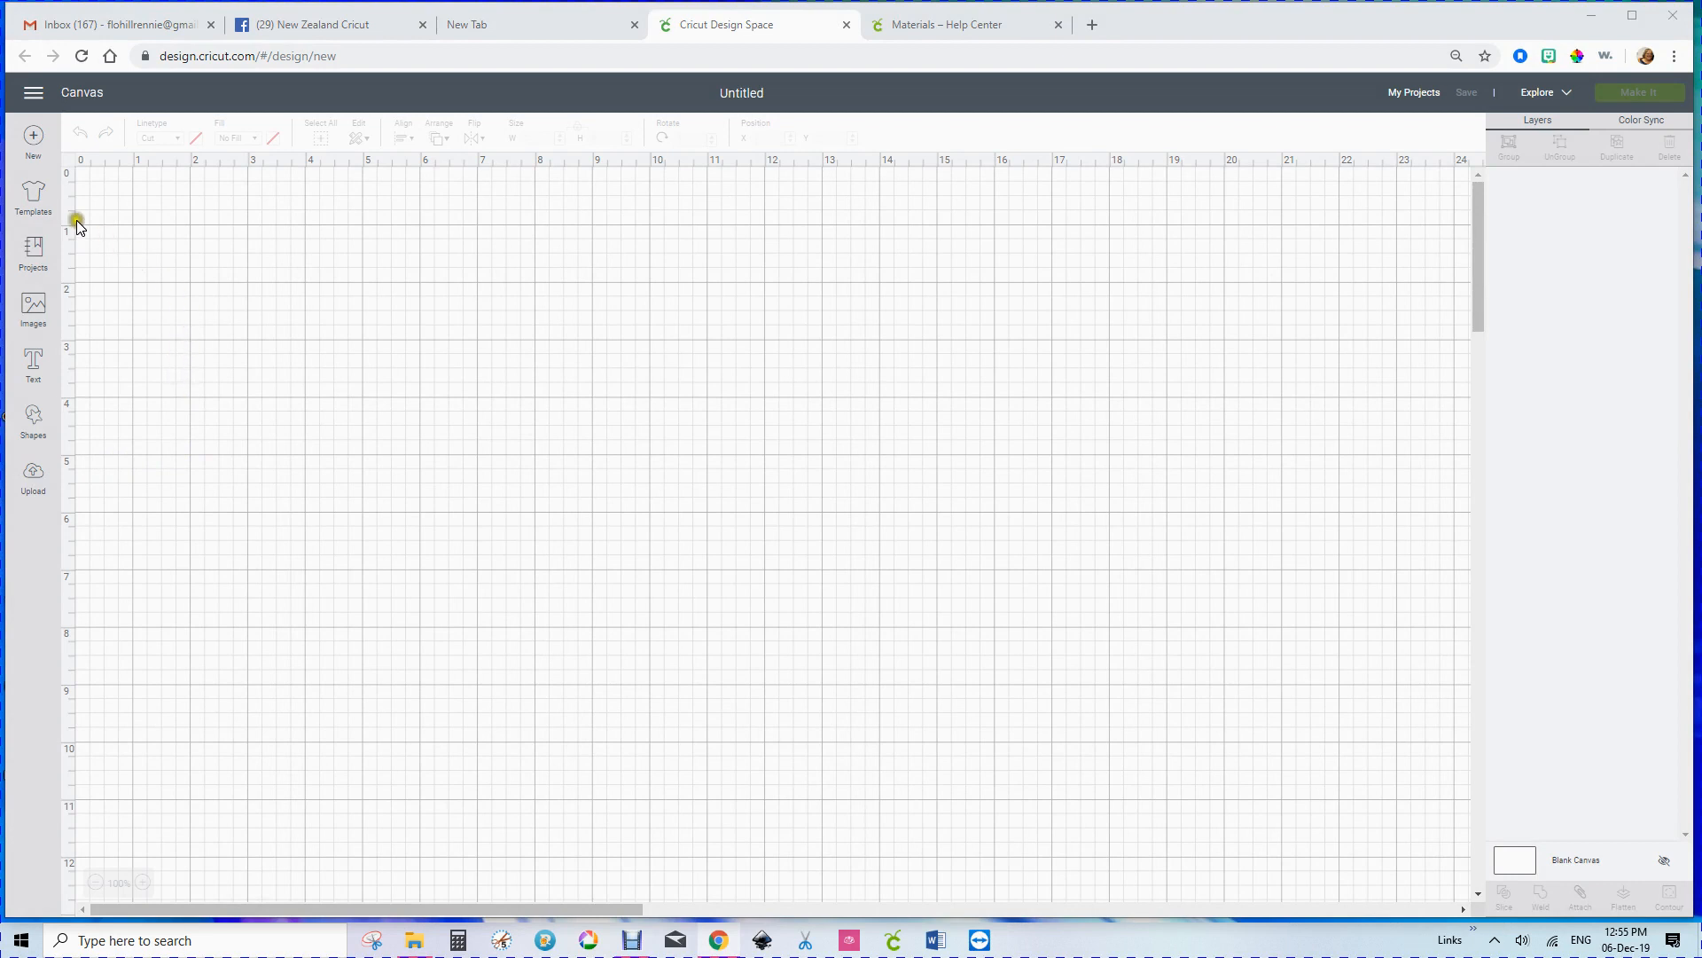
Step: Add a hexagon, a circle and a star from the basic shapes to the canvas
{"action": "left_click", "coordinate": [35, 412]}
{"action": "left_click", "coordinate": [153, 412]}
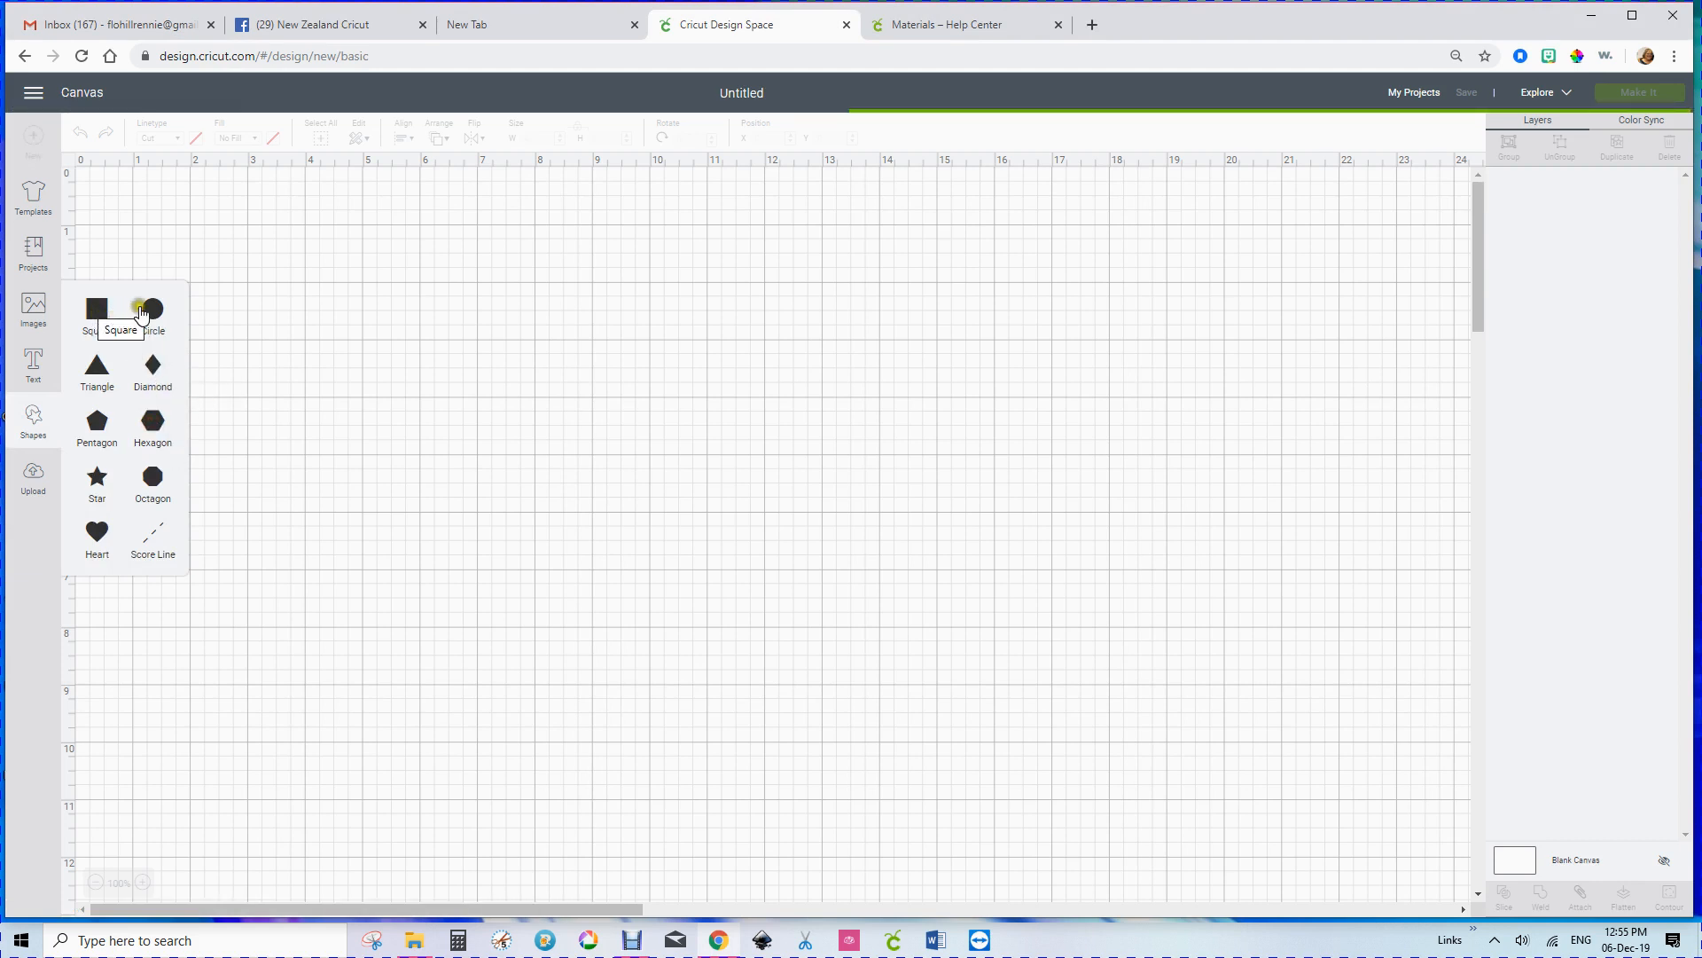
{"action": "left_click", "coordinate": [153, 310]}
{"action": "left_click", "coordinate": [106, 470]}
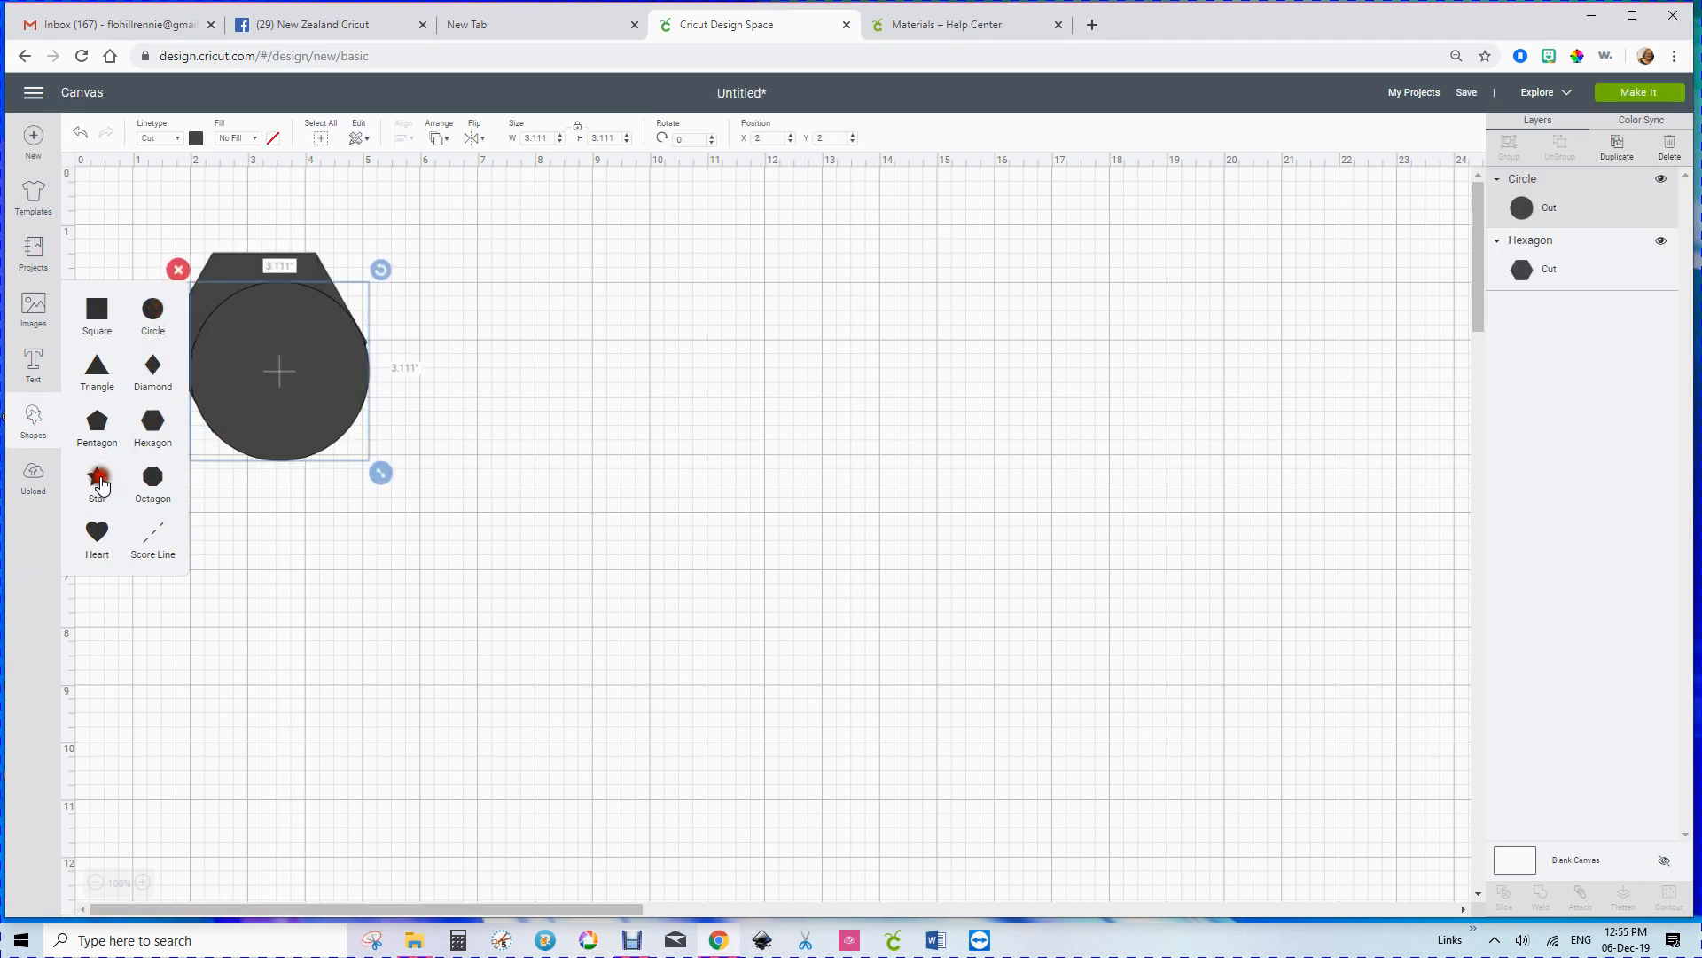
Step: Arrange the circle and the star beside the hexagon so the three shapes form a row without overlapping
{"action": "left_click_drag", "start_coordinate": [316, 406], "coordinate": [547, 352]}
{"action": "left_click_drag", "start_coordinate": [307, 389], "coordinate": [429, 496]}
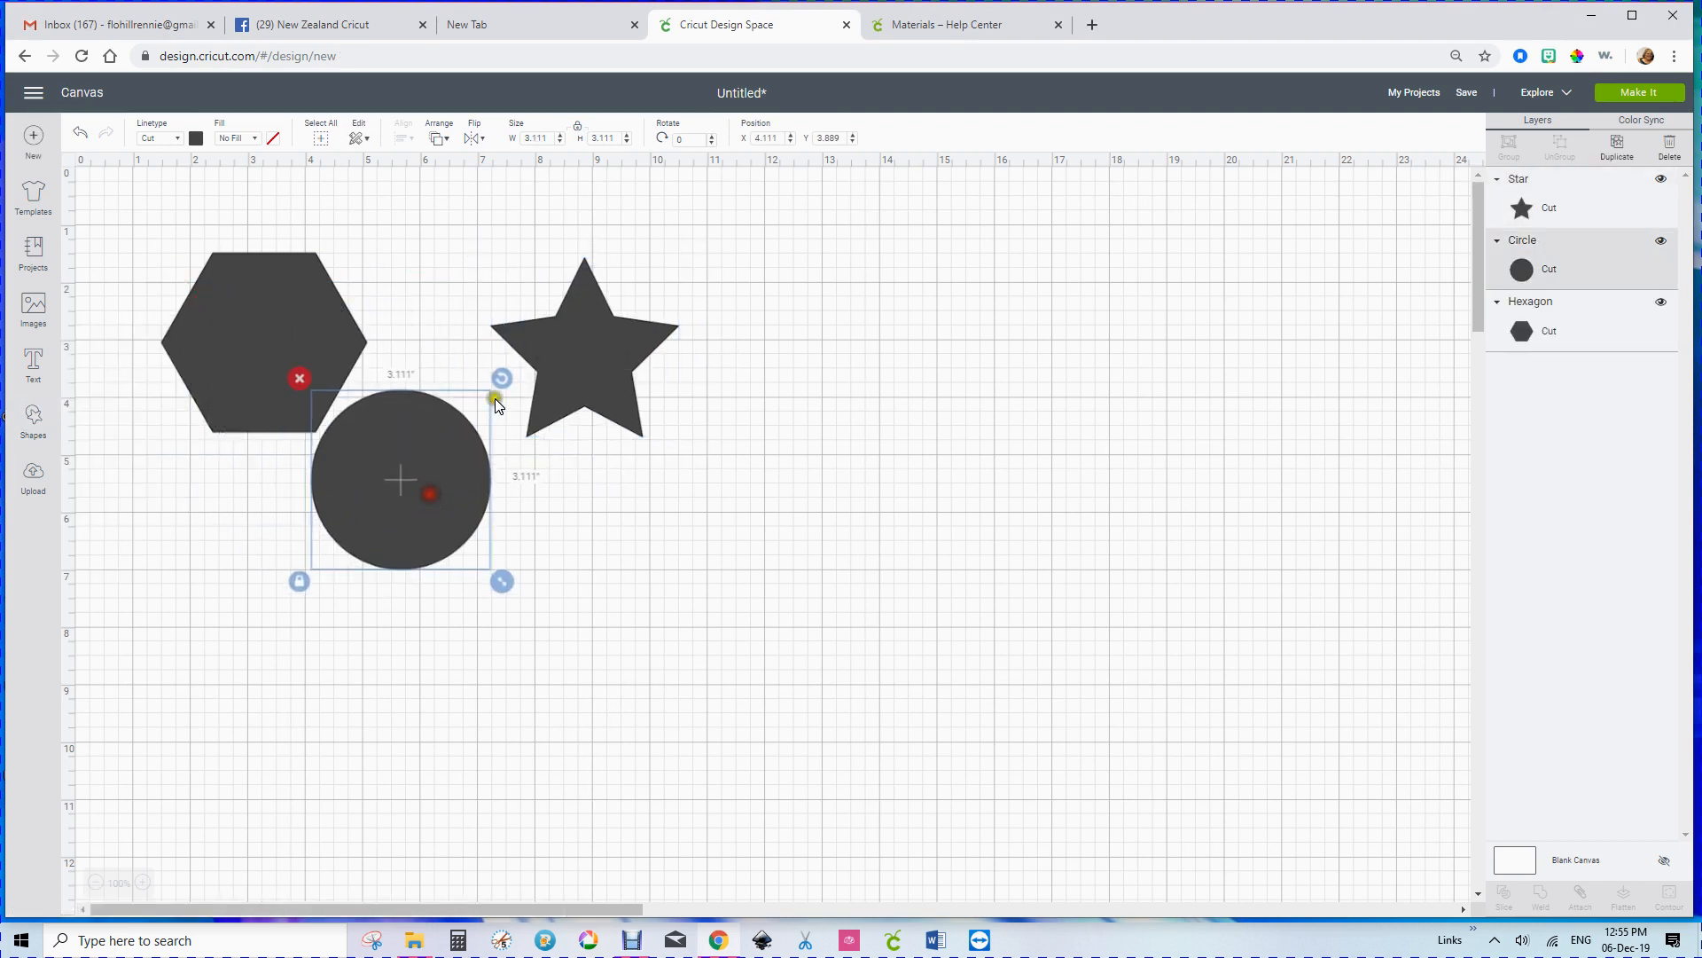
{"action": "left_click_drag", "start_coordinate": [568, 354], "coordinate": [636, 375]}
{"action": "left_click_drag", "start_coordinate": [455, 464], "coordinate": [505, 351]}
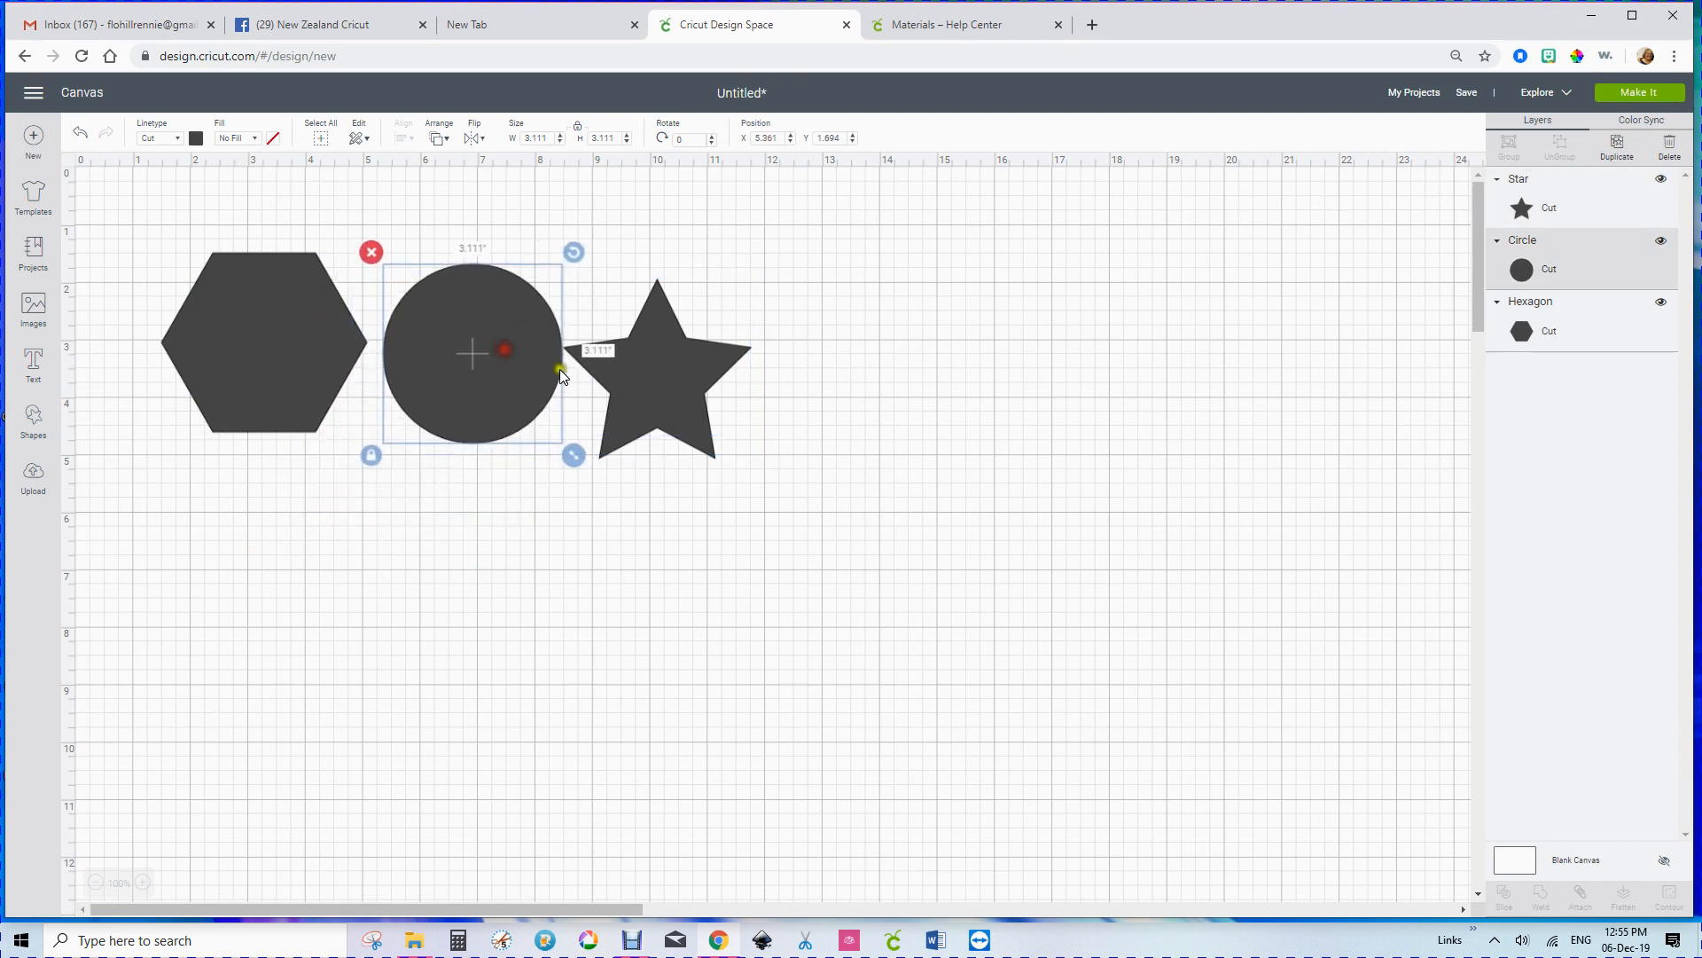
{"action": "left_click_drag", "start_coordinate": [622, 378], "coordinate": [630, 361]}
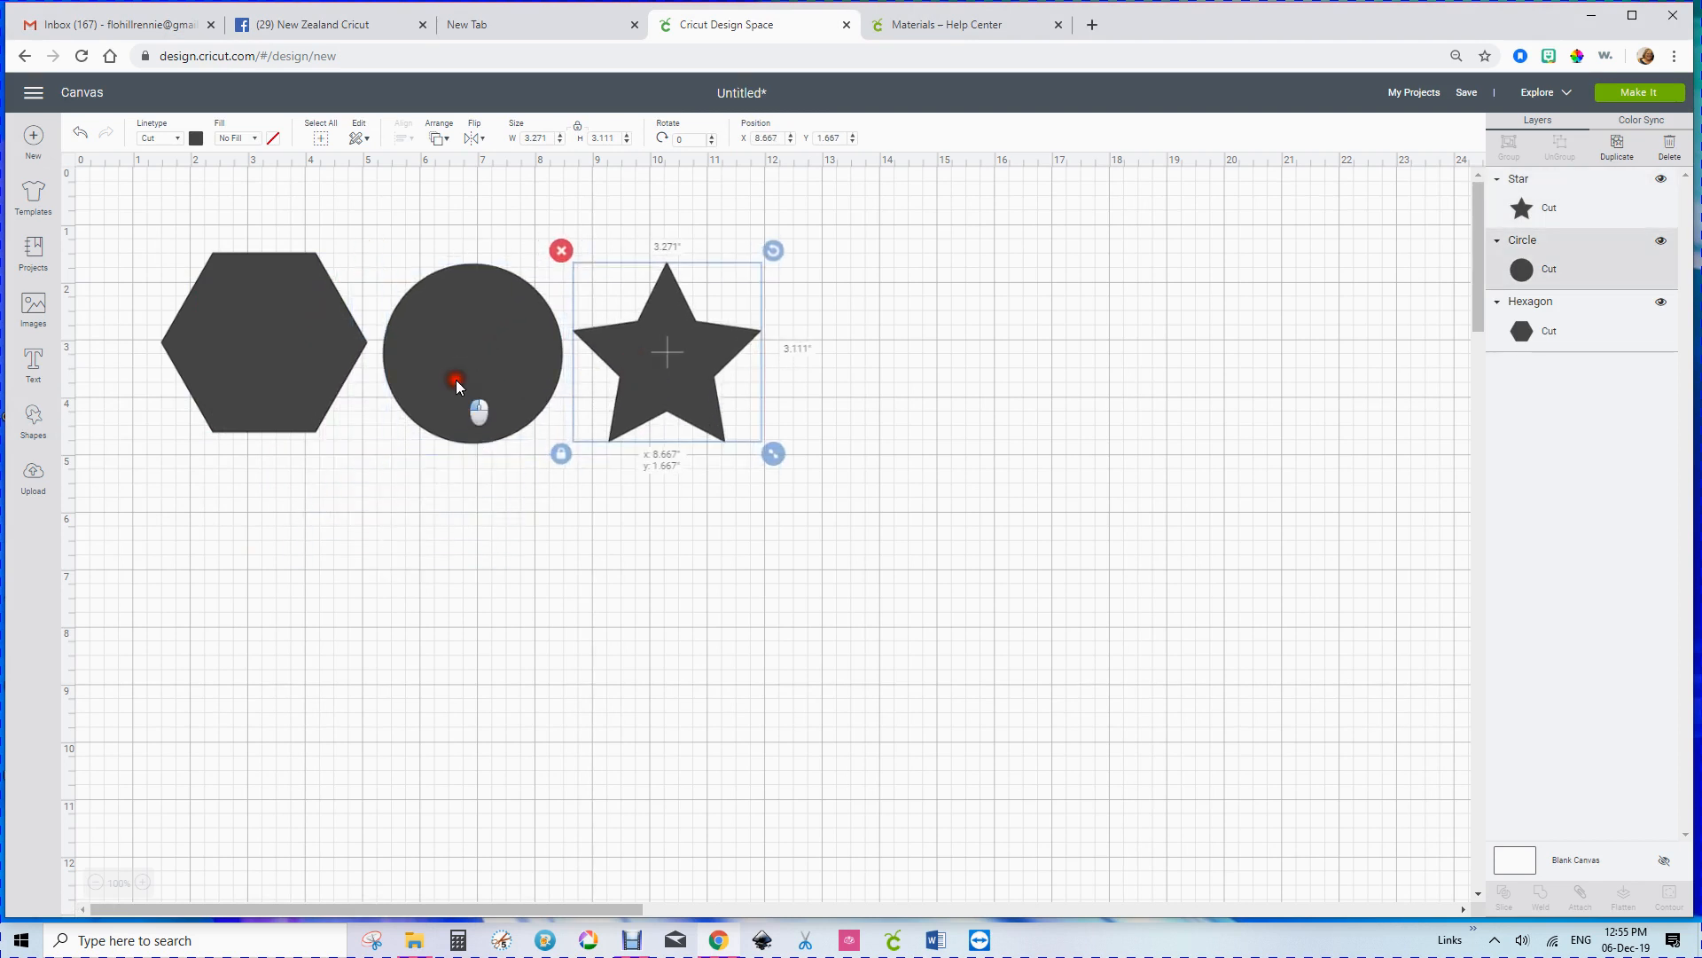
{"action": "left_click_drag", "start_coordinate": [456, 379], "coordinate": [449, 375]}
{"action": "left_click_drag", "start_coordinate": [625, 364], "coordinate": [621, 363]}
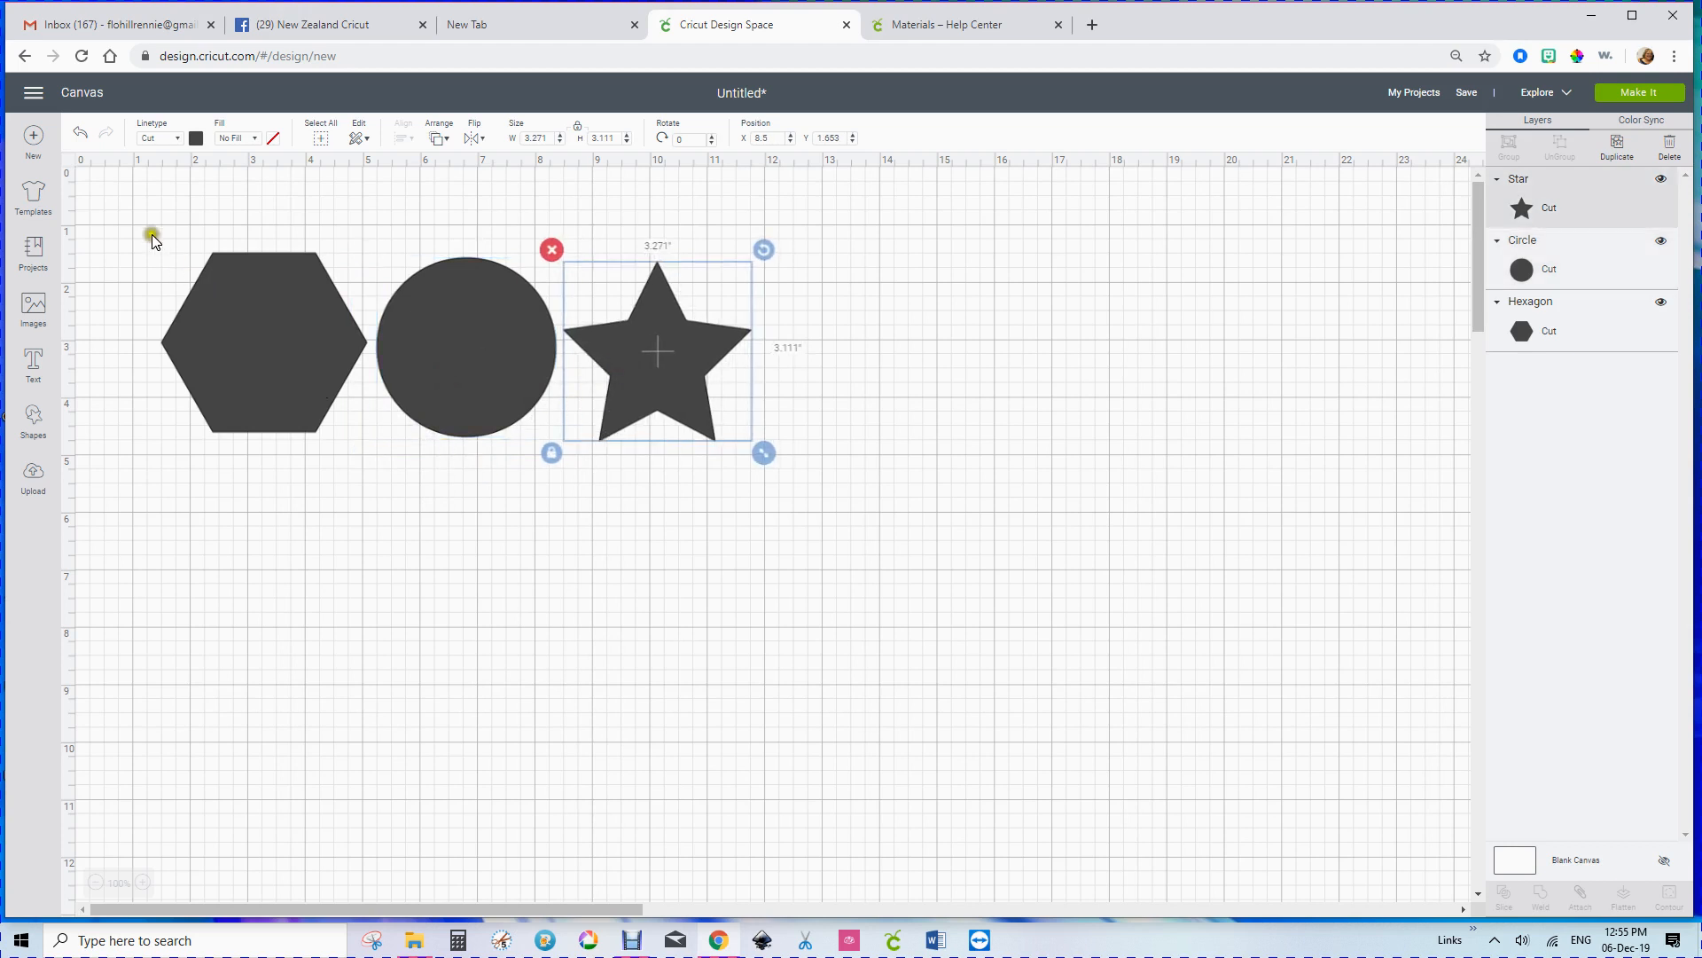
Step: Align the hexagon, circle and star with Align Top
{"action": "left_click_drag", "start_coordinate": [135, 215], "coordinate": [759, 455]}
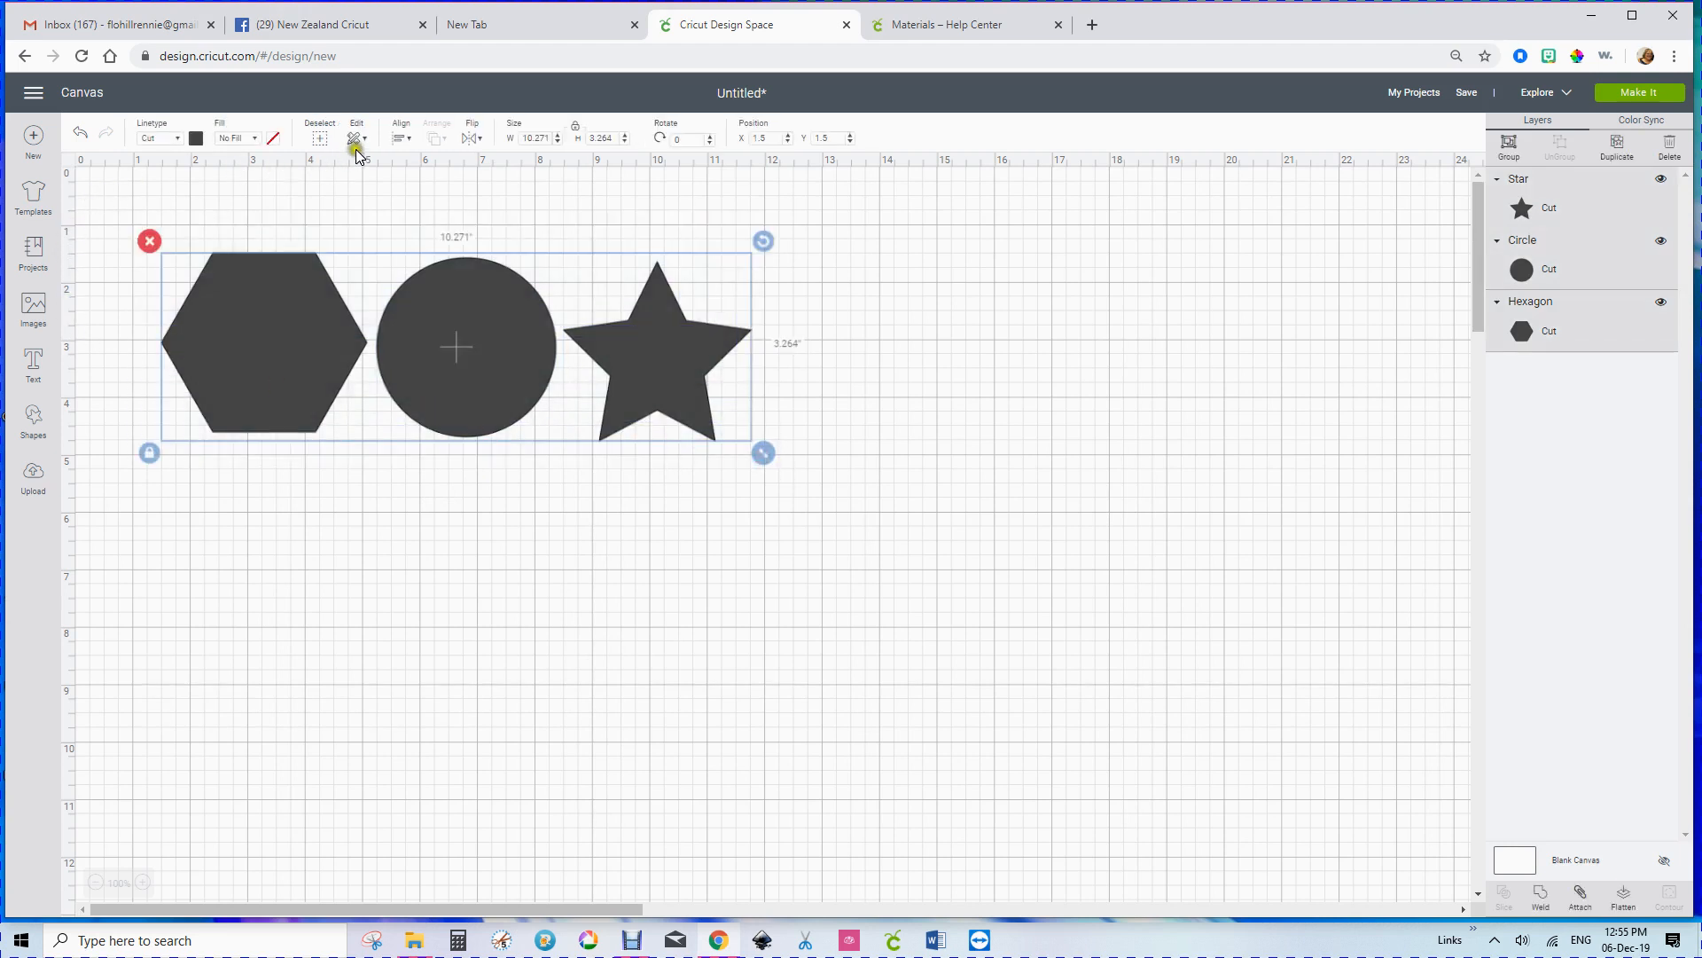
{"action": "left_click", "coordinate": [404, 139]}
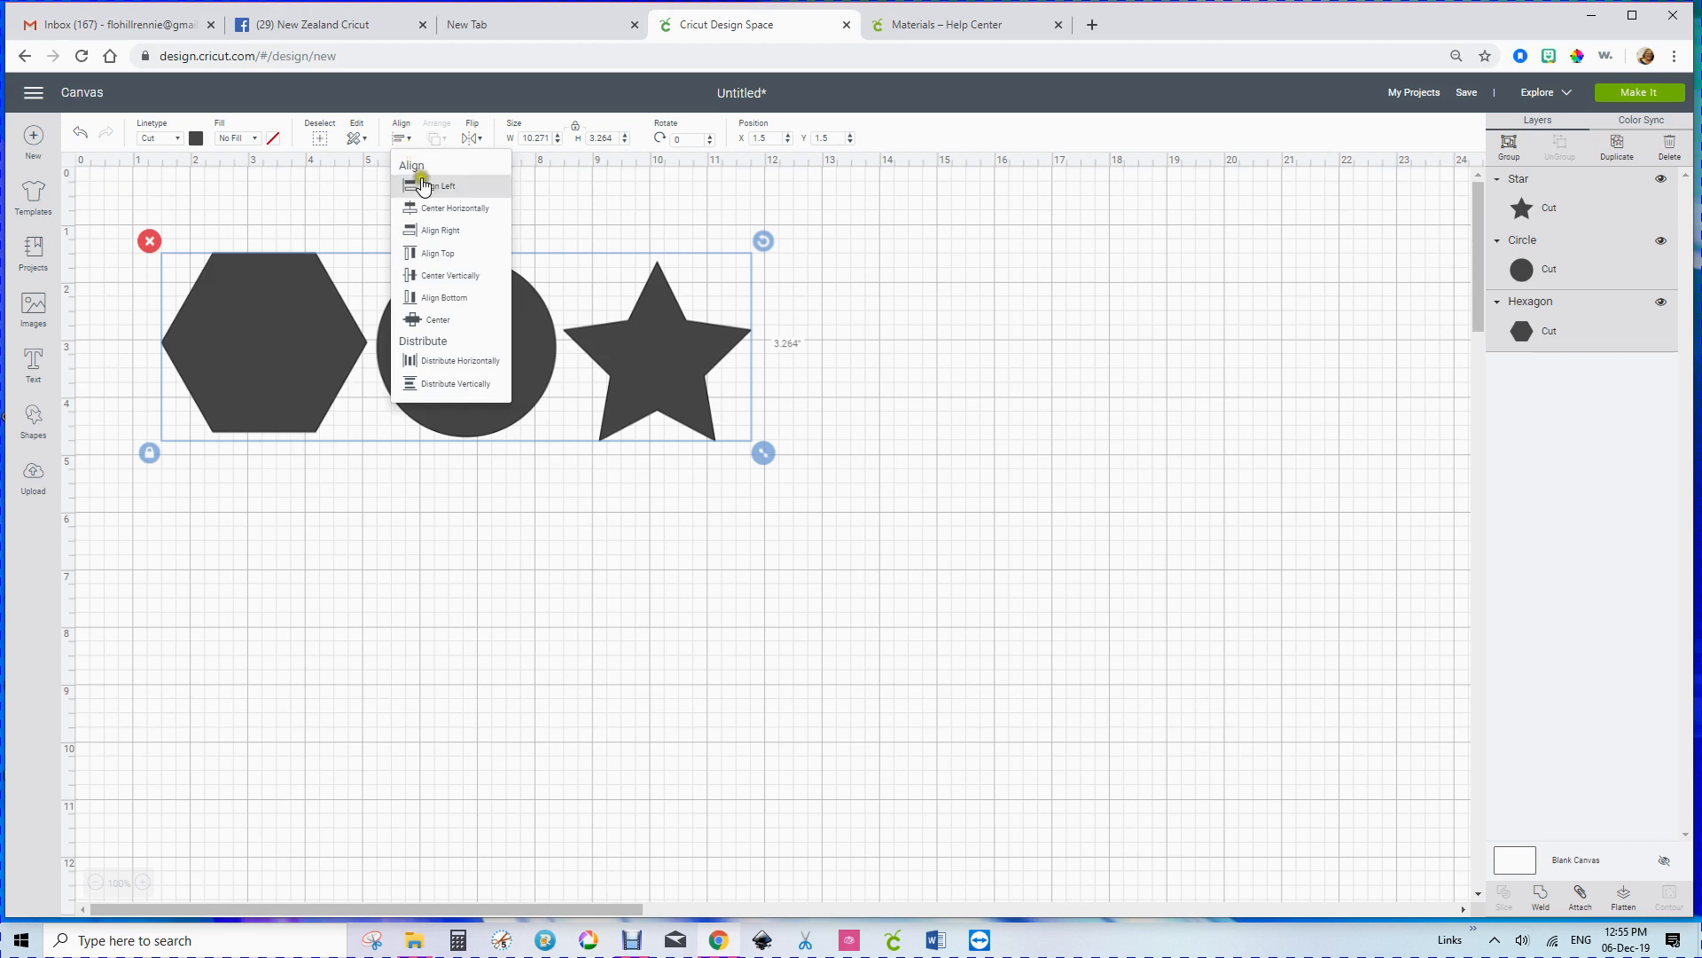
{"action": "left_click", "coordinate": [441, 254]}
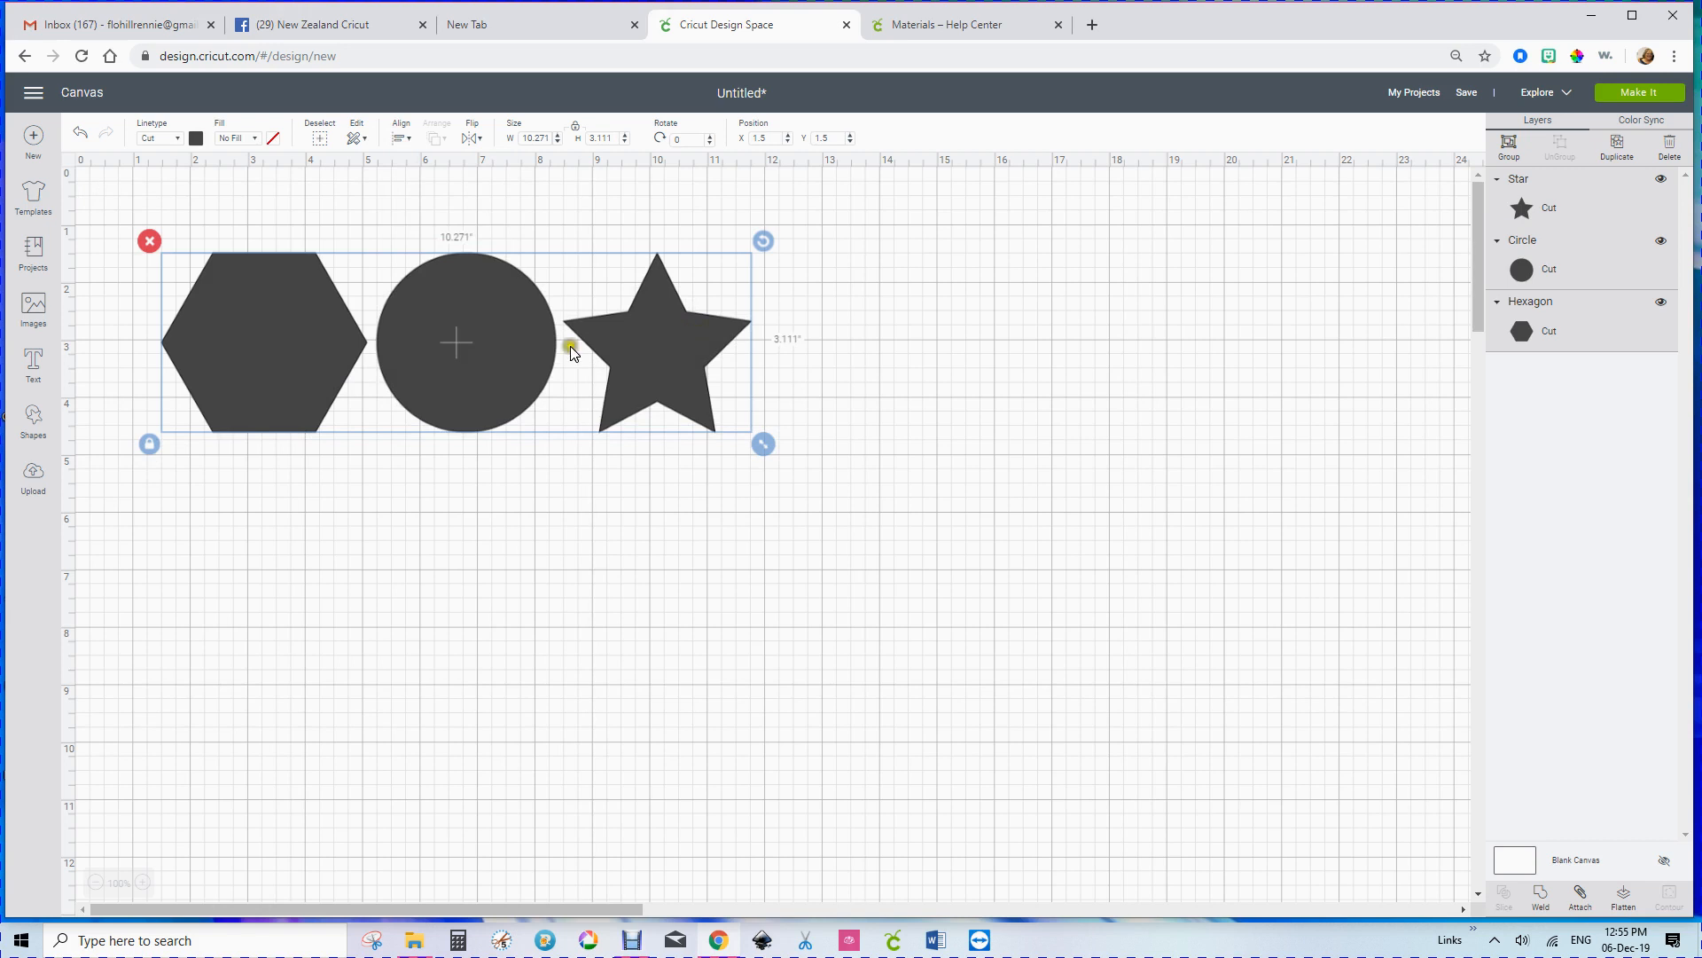
Step: Preview how the three shapes are laid out on the cutting mat and return to the canvas
{"action": "left_click", "coordinate": [1631, 92]}
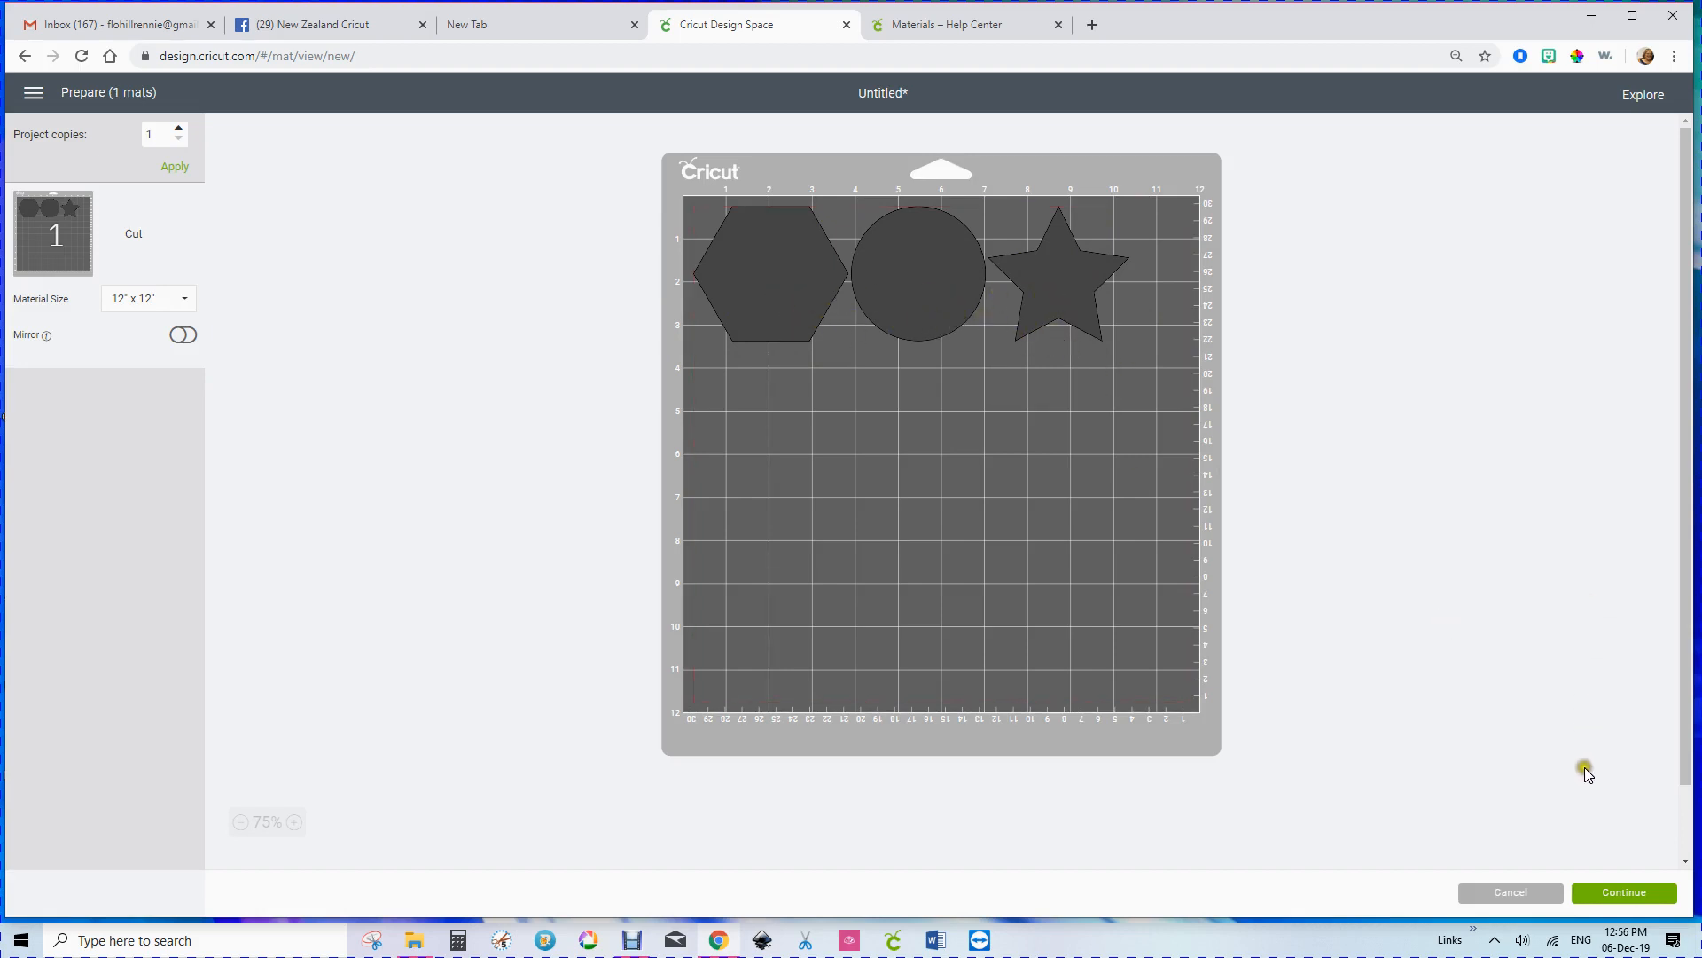
{"action": "left_click", "coordinate": [1517, 892]}
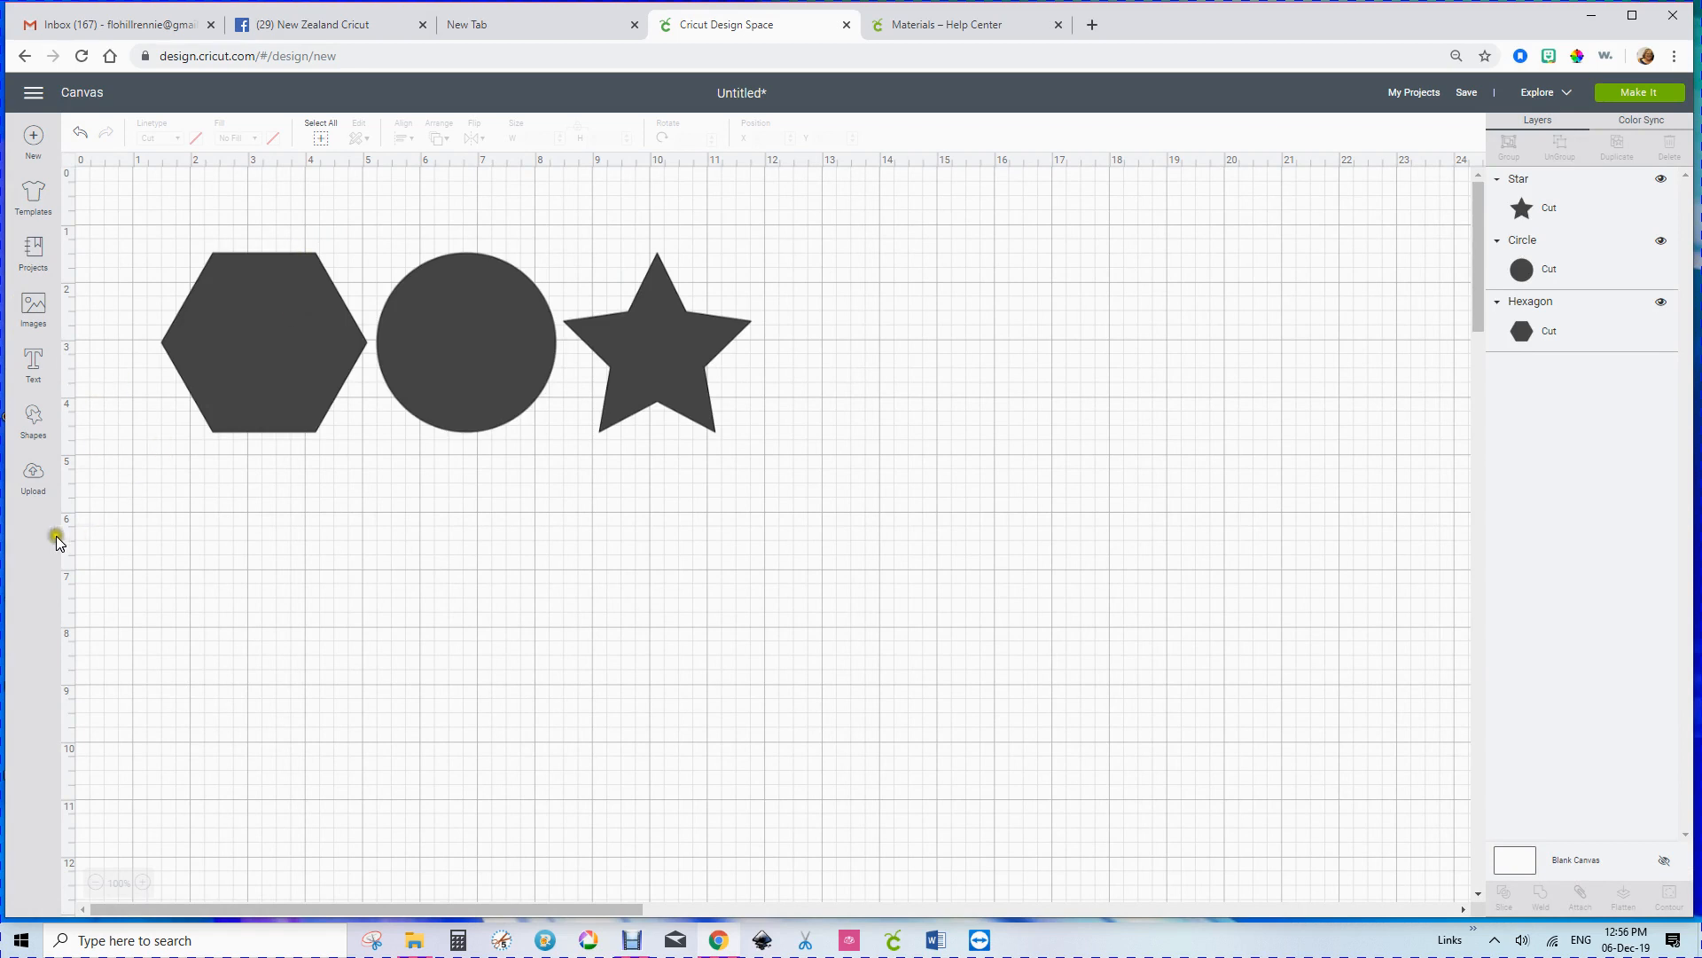
Step: Add a square, unlock its proportions and stretch it to about 10.9 by 4.1 inches over the three shapes
{"action": "left_click", "coordinate": [35, 416]}
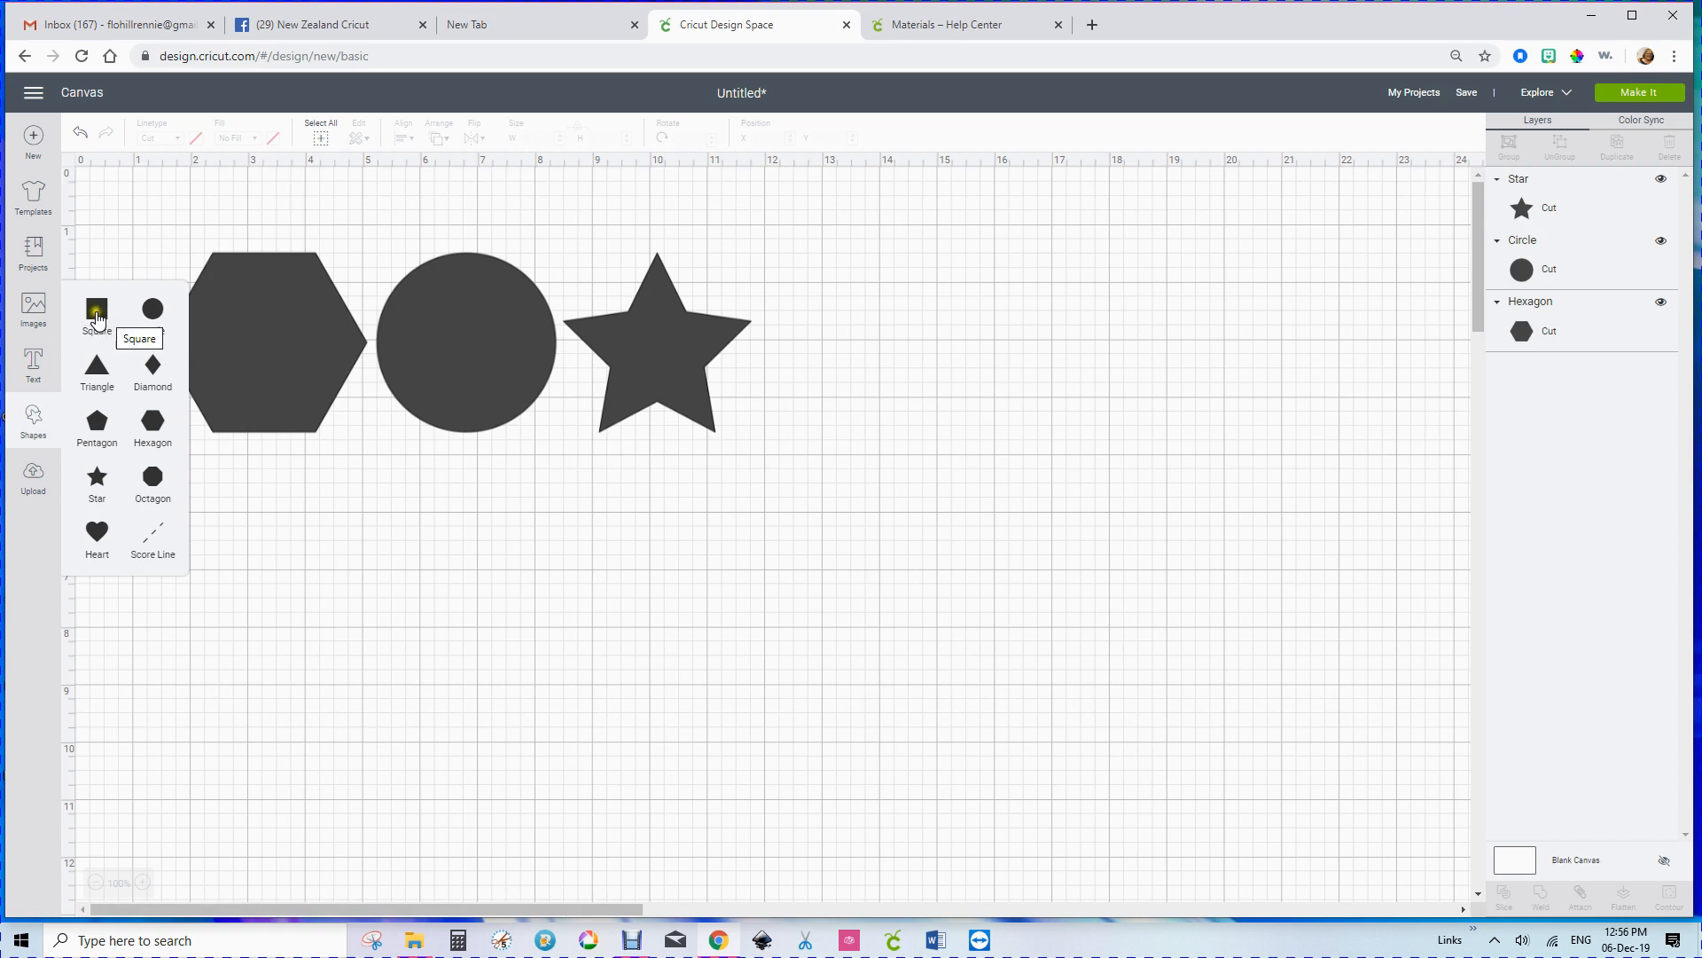
{"action": "left_click", "coordinate": [96, 312]}
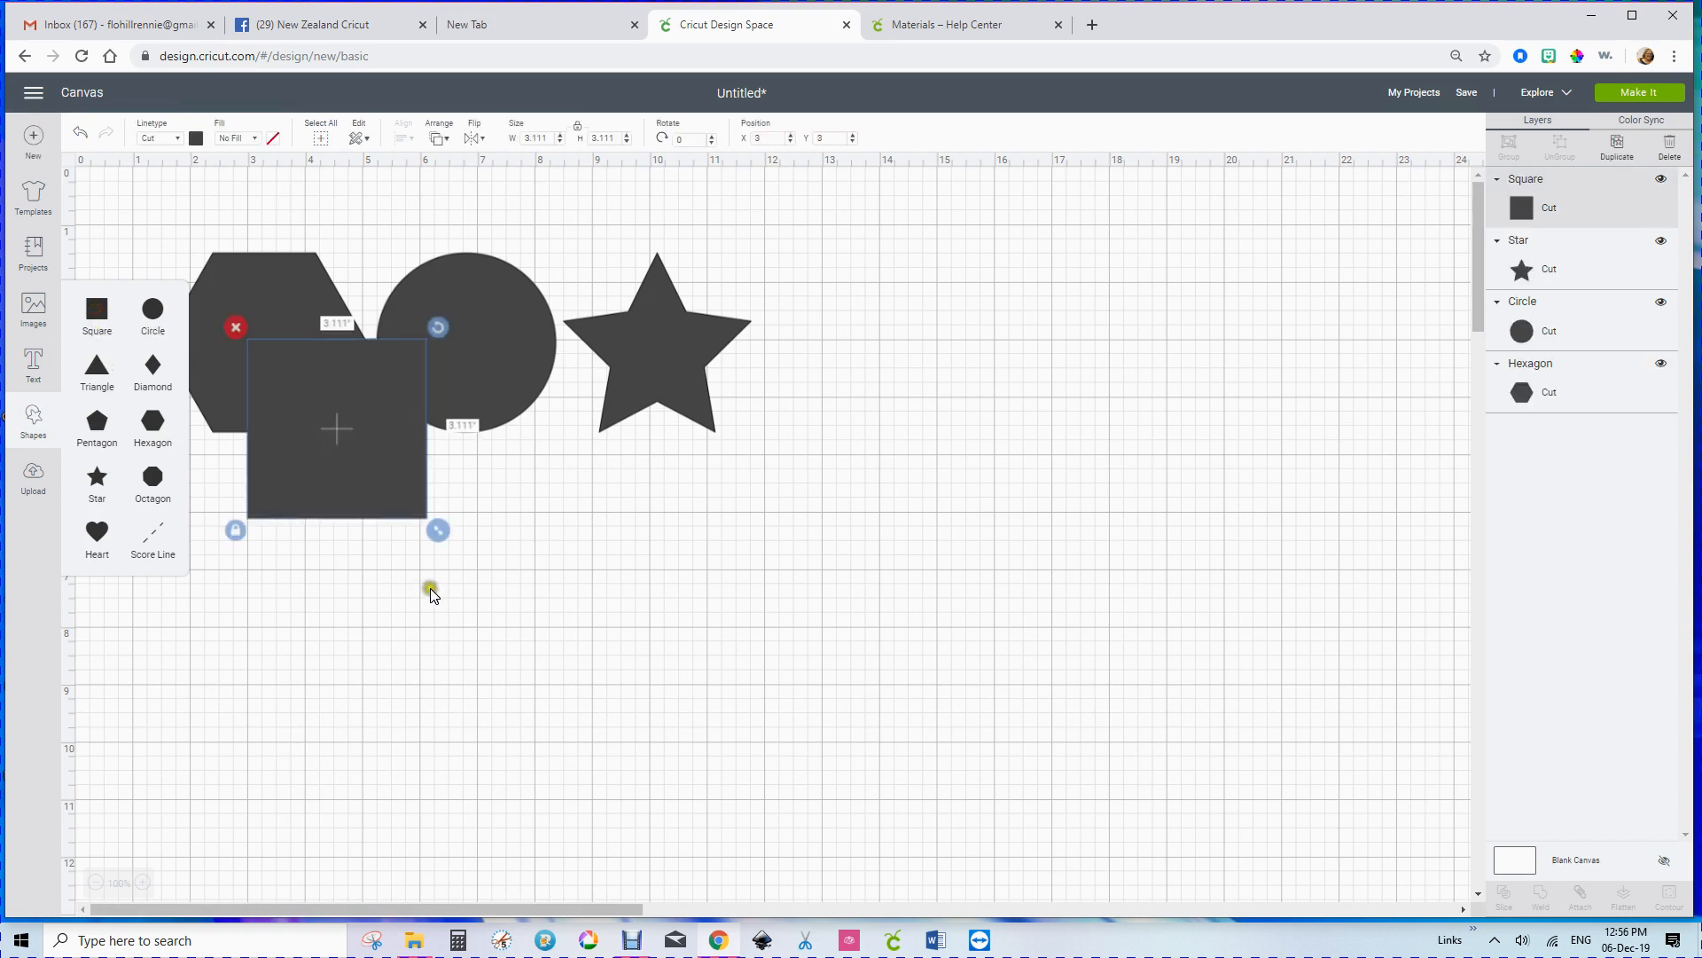
{"action": "left_click_drag", "start_coordinate": [330, 488], "coordinate": [230, 376]}
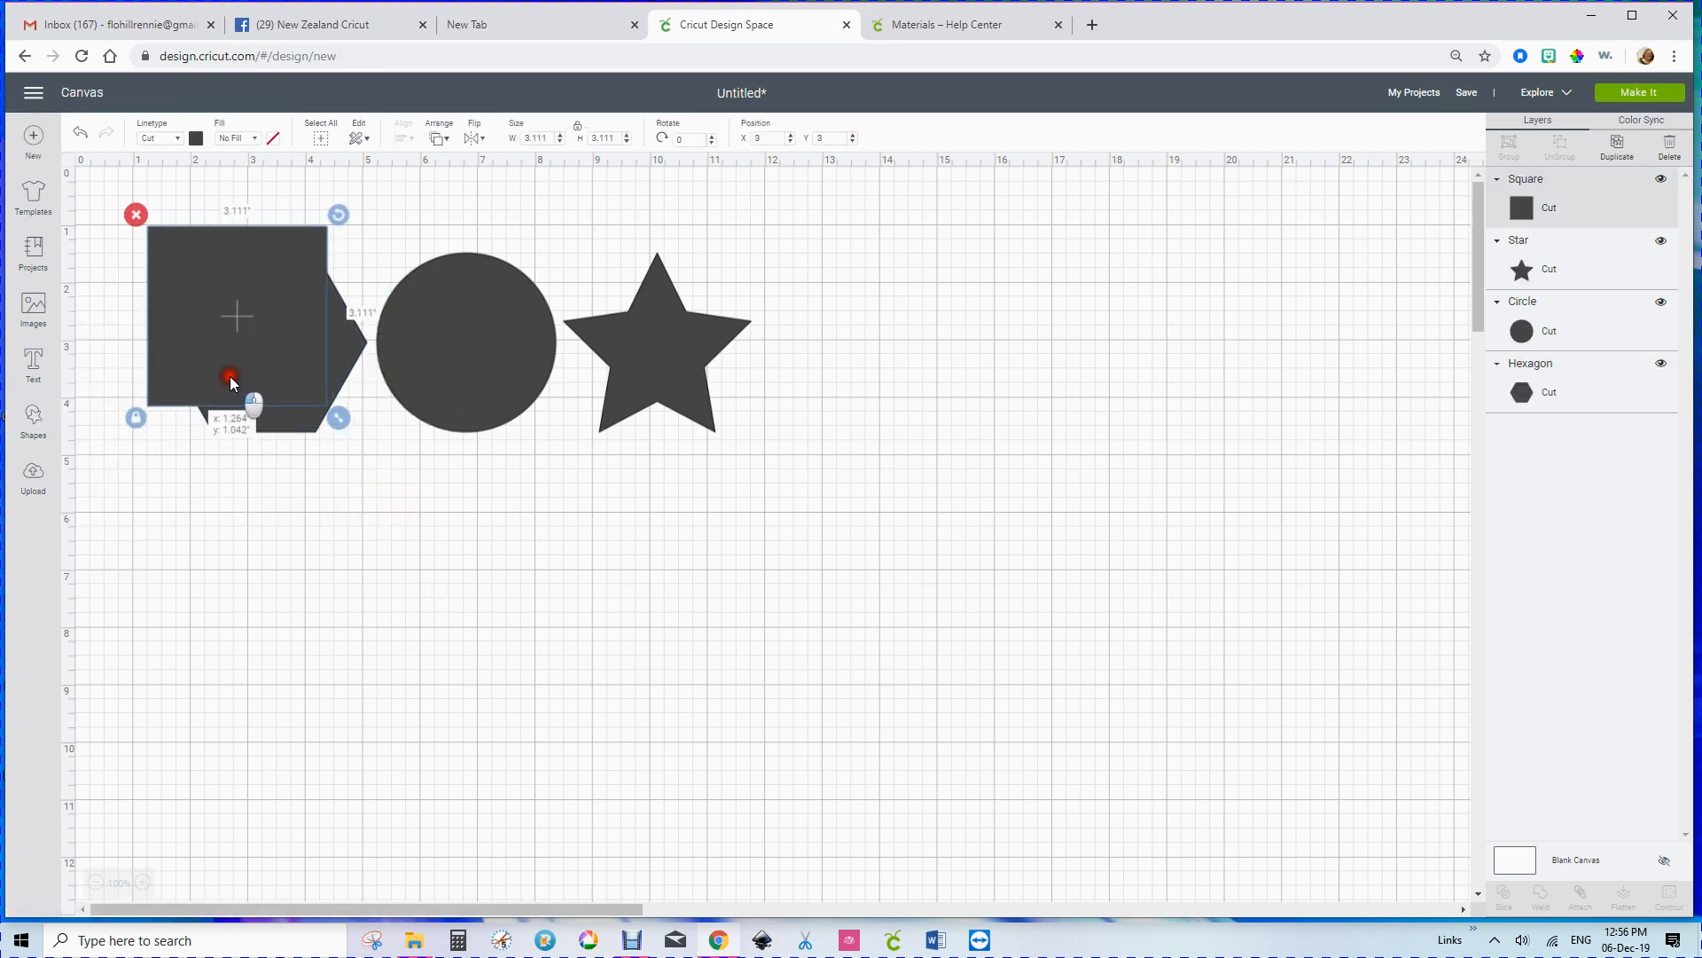
{"action": "left_click", "coordinate": [135, 418]}
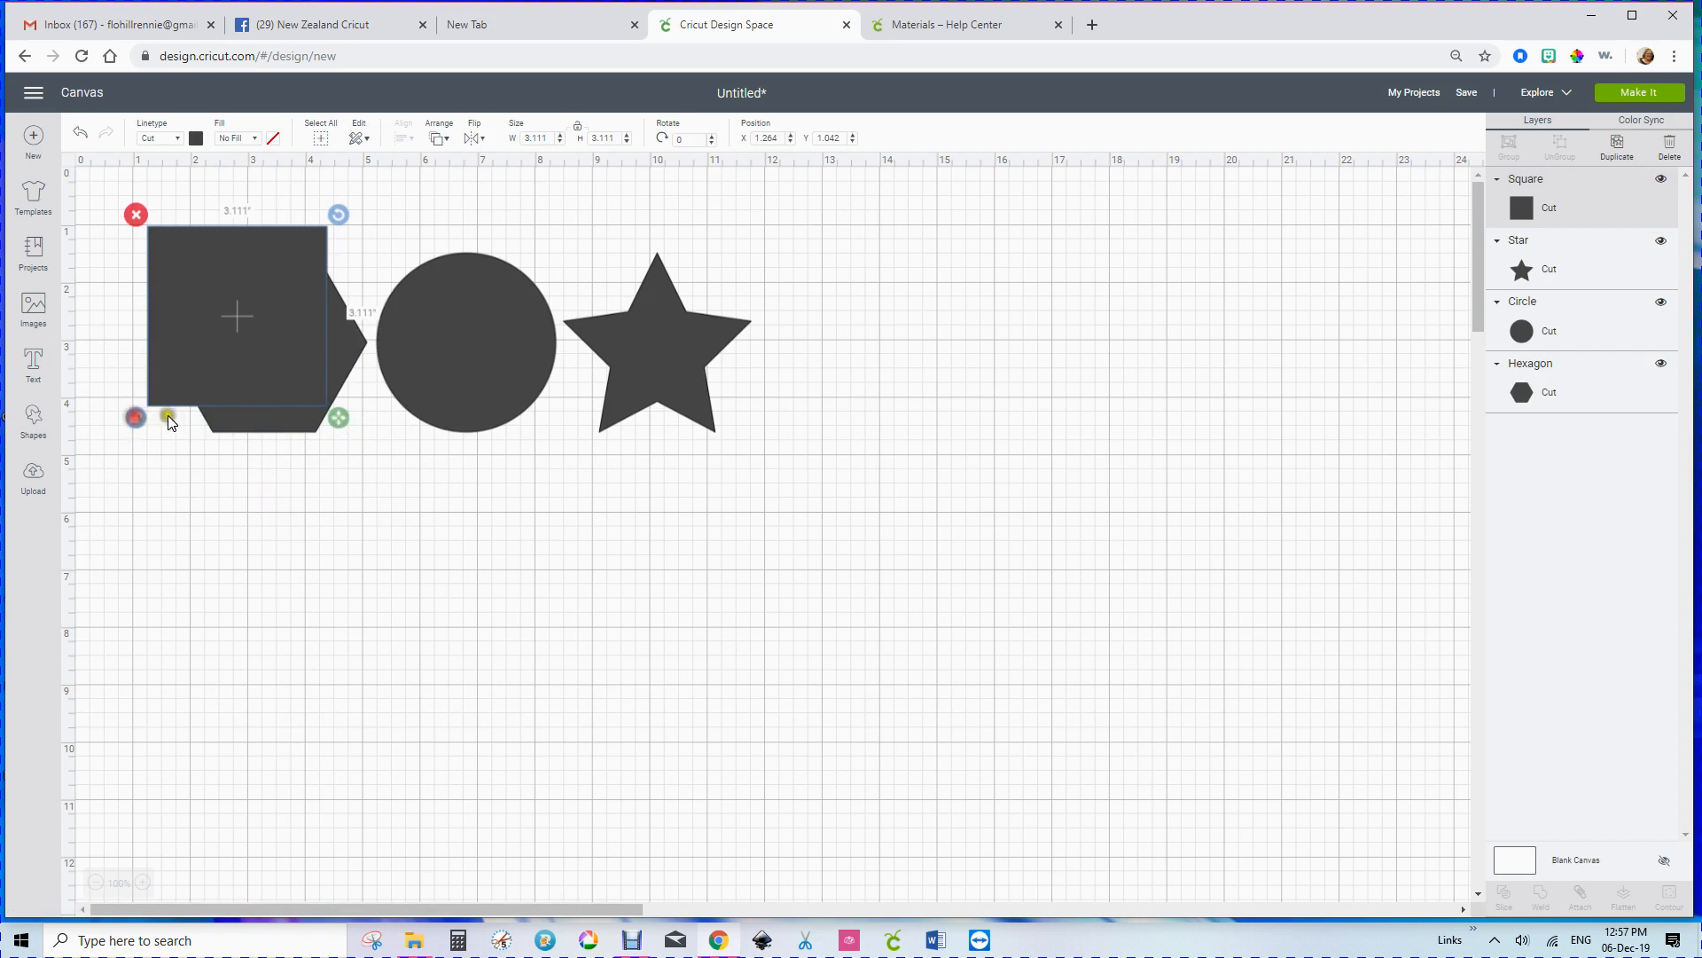
{"action": "left_click_drag", "start_coordinate": [337, 411], "coordinate": [783, 480]}
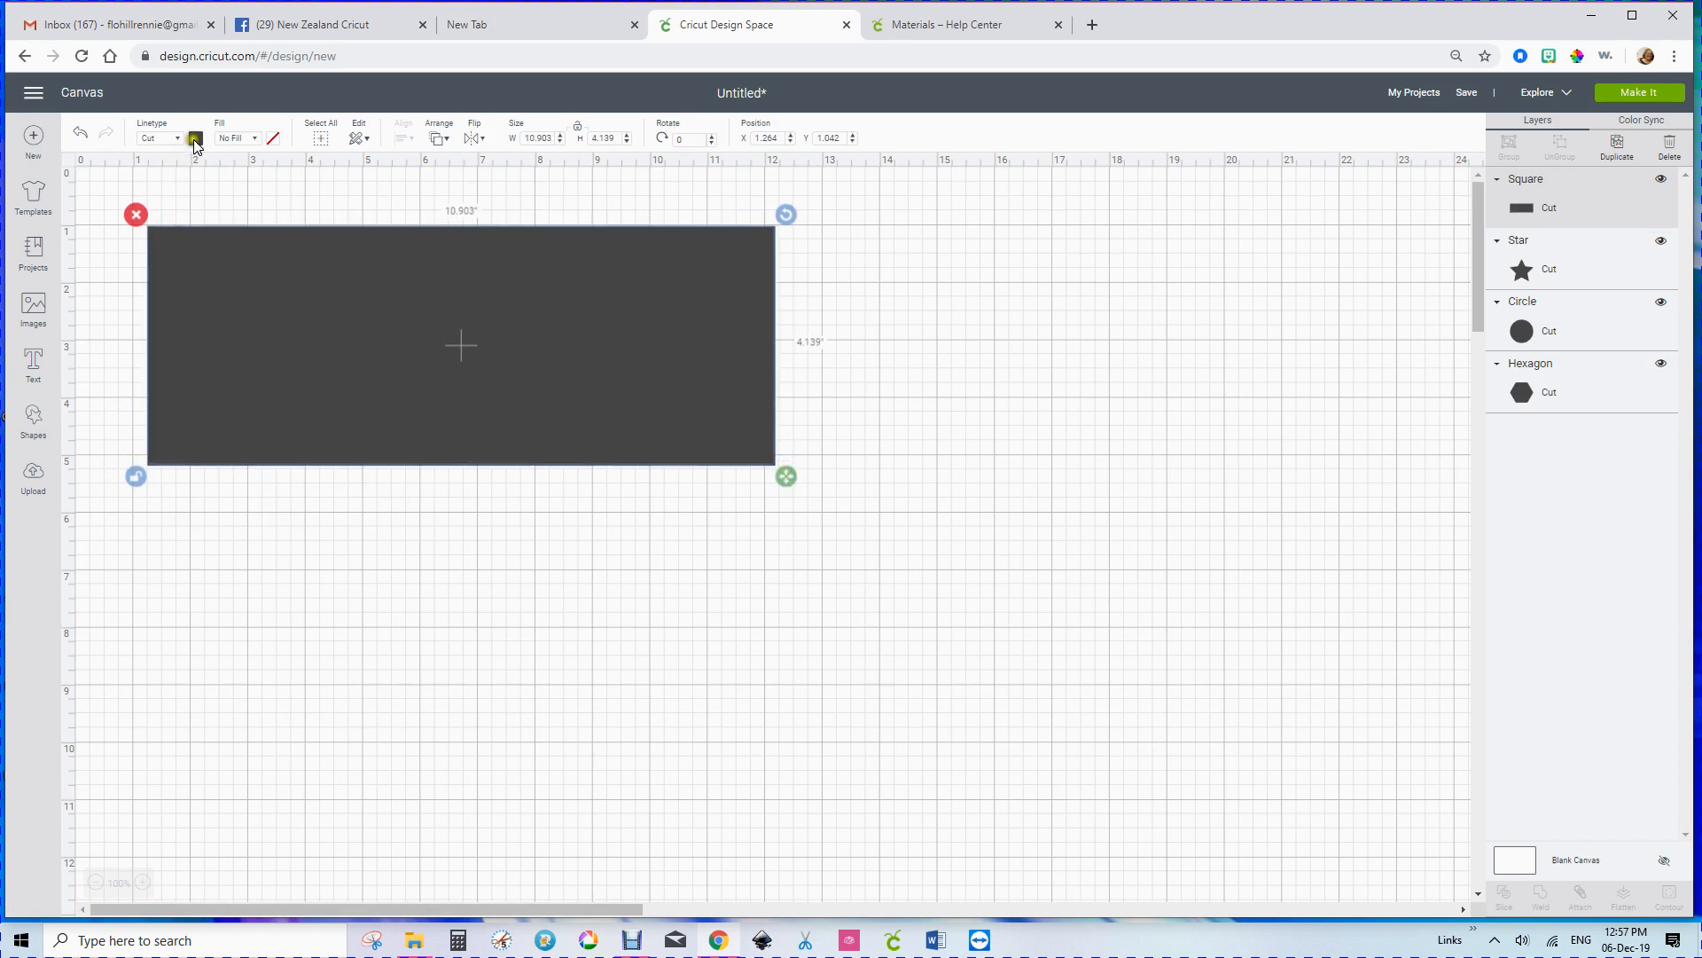
Step: Colour the rectangle light yellow and send it to the back behind the three shapes
{"action": "left_click", "coordinate": [196, 138]}
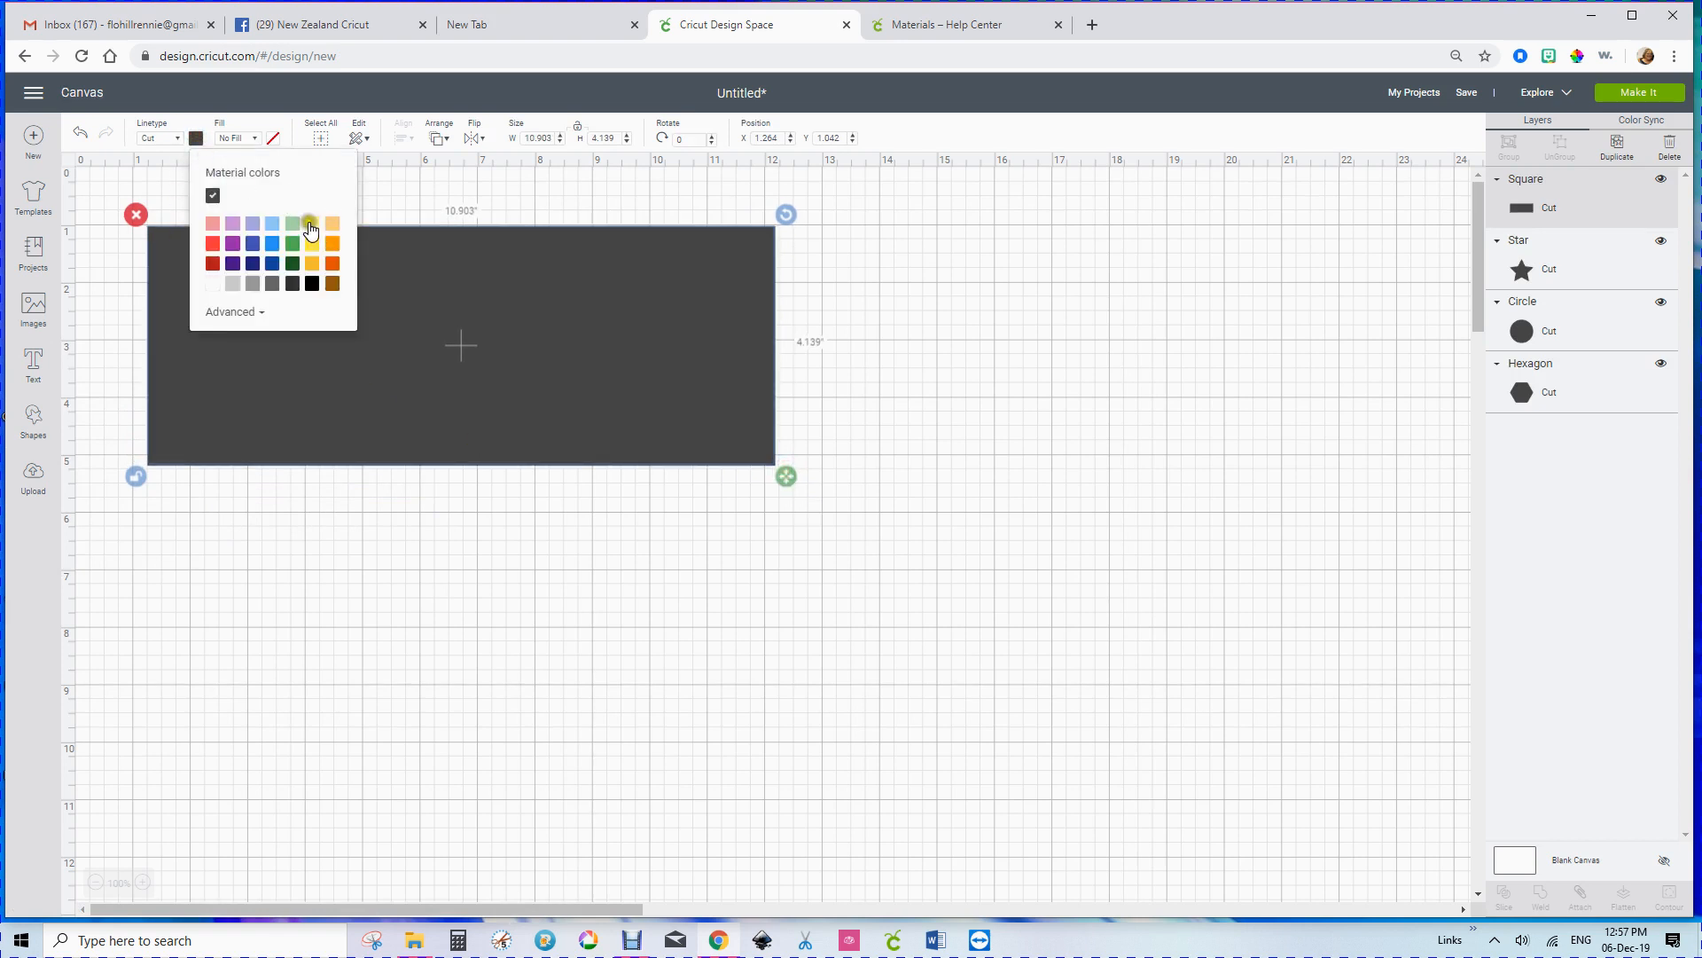
{"action": "left_click", "coordinate": [314, 229]}
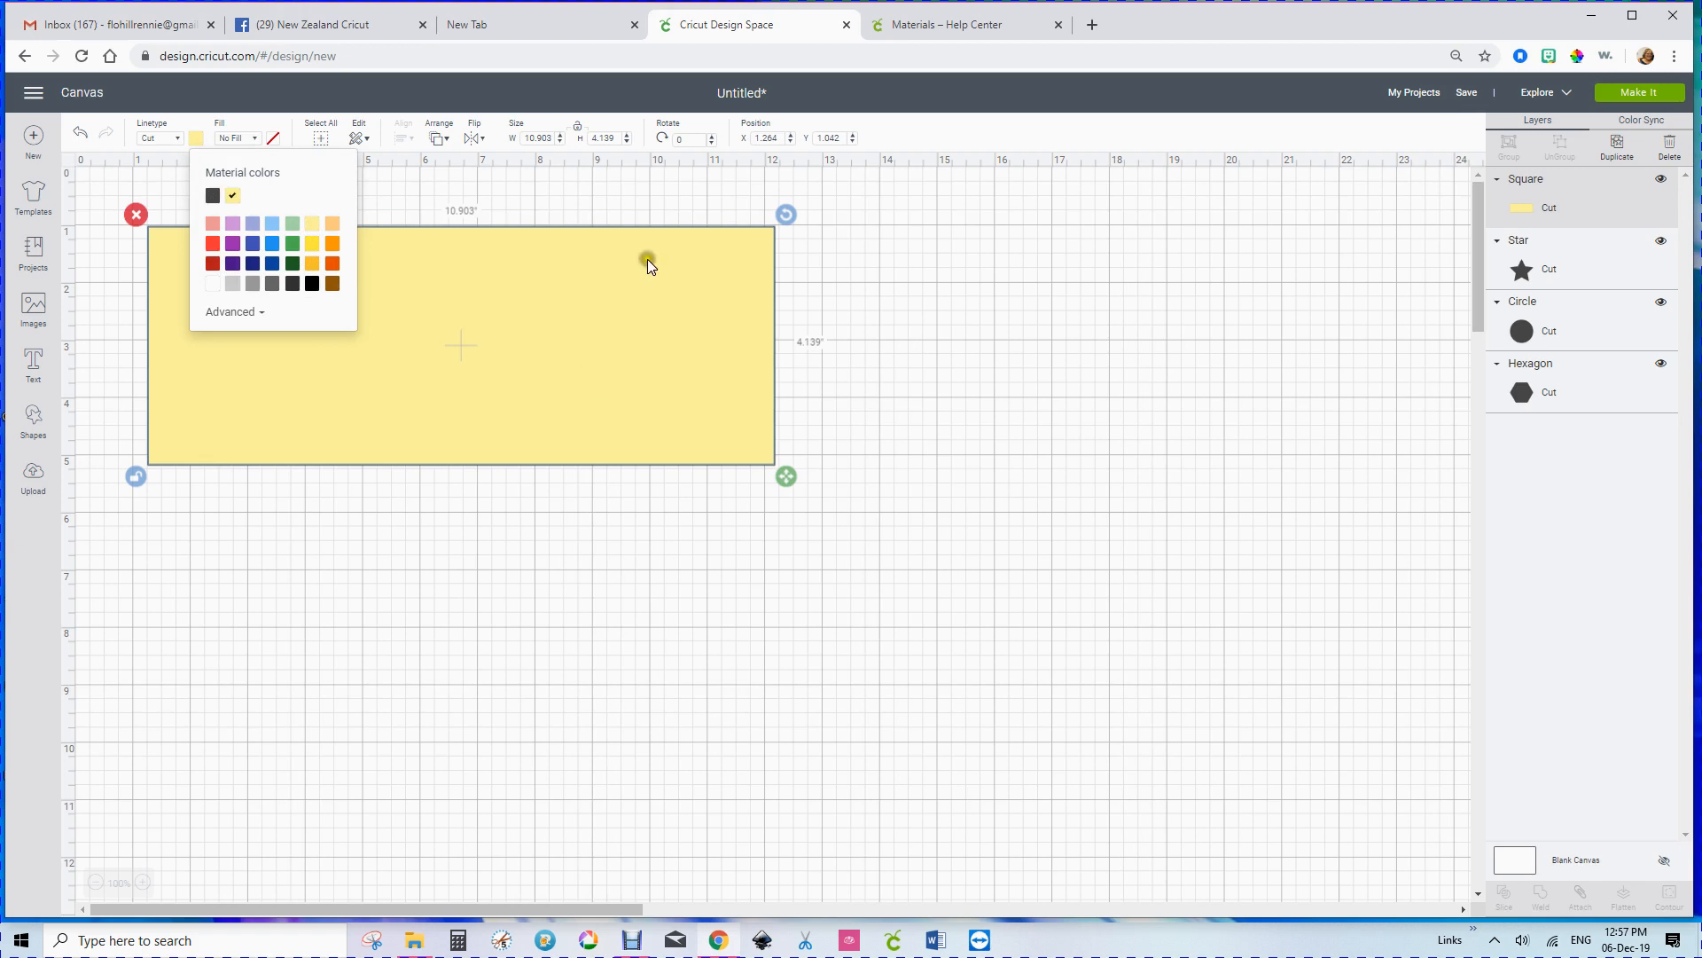
{"action": "left_click", "coordinate": [439, 138]}
{"action": "left_click", "coordinate": [464, 168]}
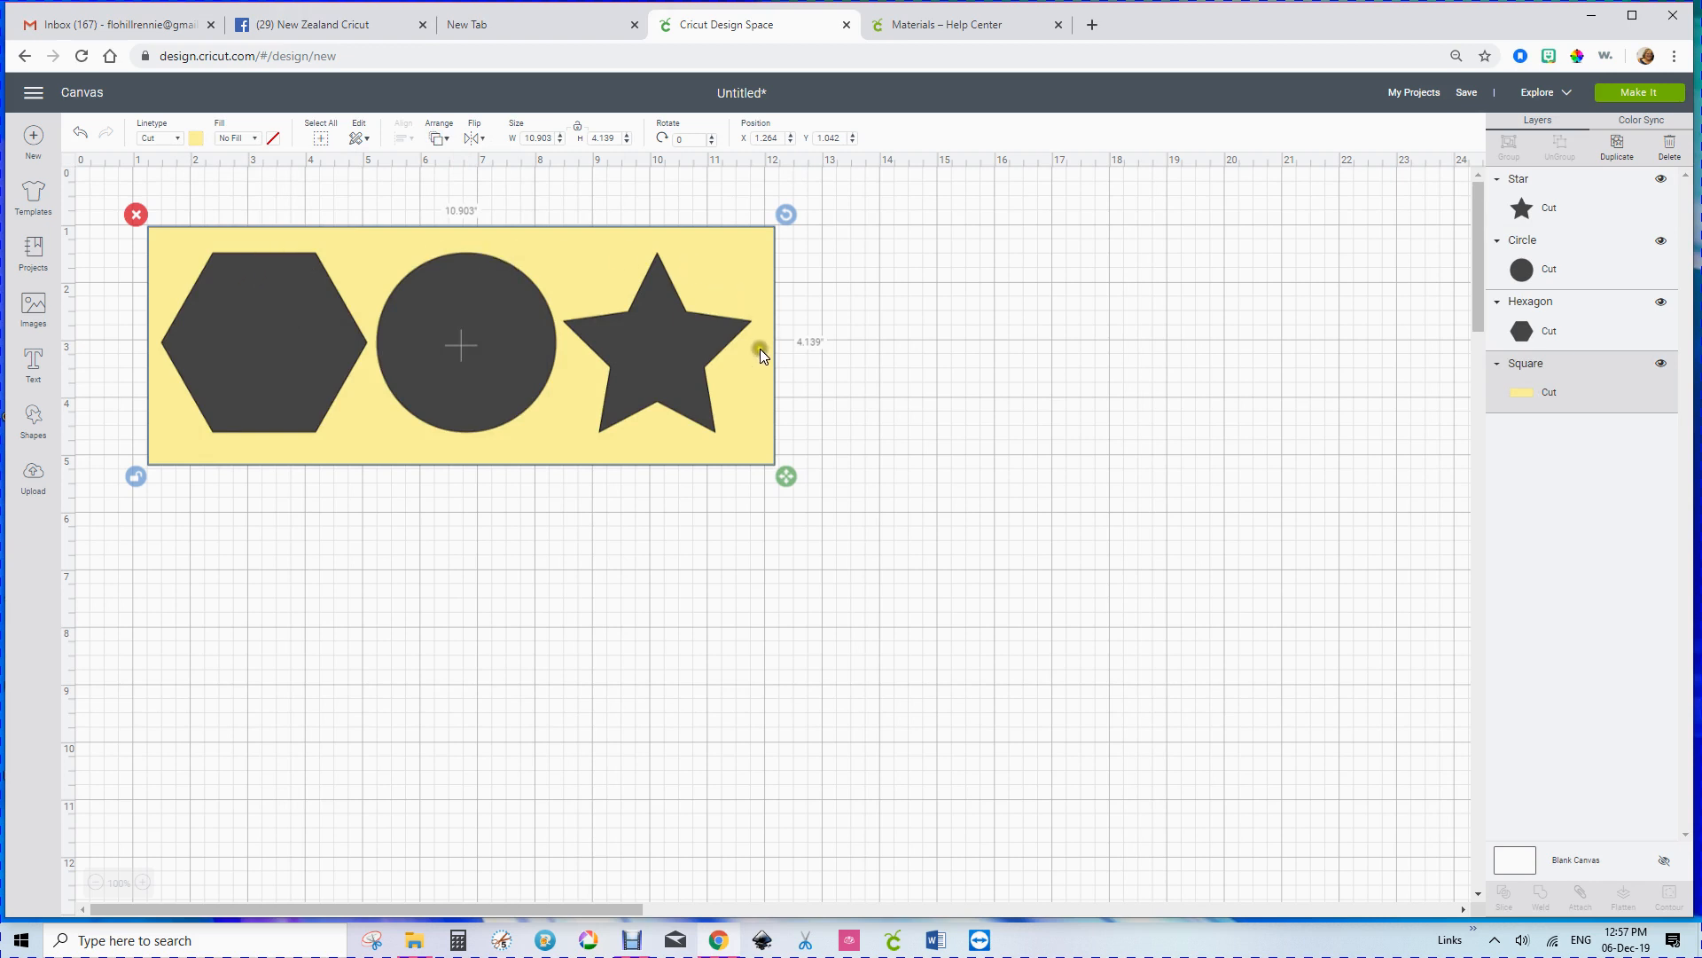
Step: Shrink the yellow rectangle to about 10.57 by 3.64 inches, nudging it and the hexagon for an even border
{"action": "left_click_drag", "start_coordinate": [786, 481], "coordinate": [770, 477]}
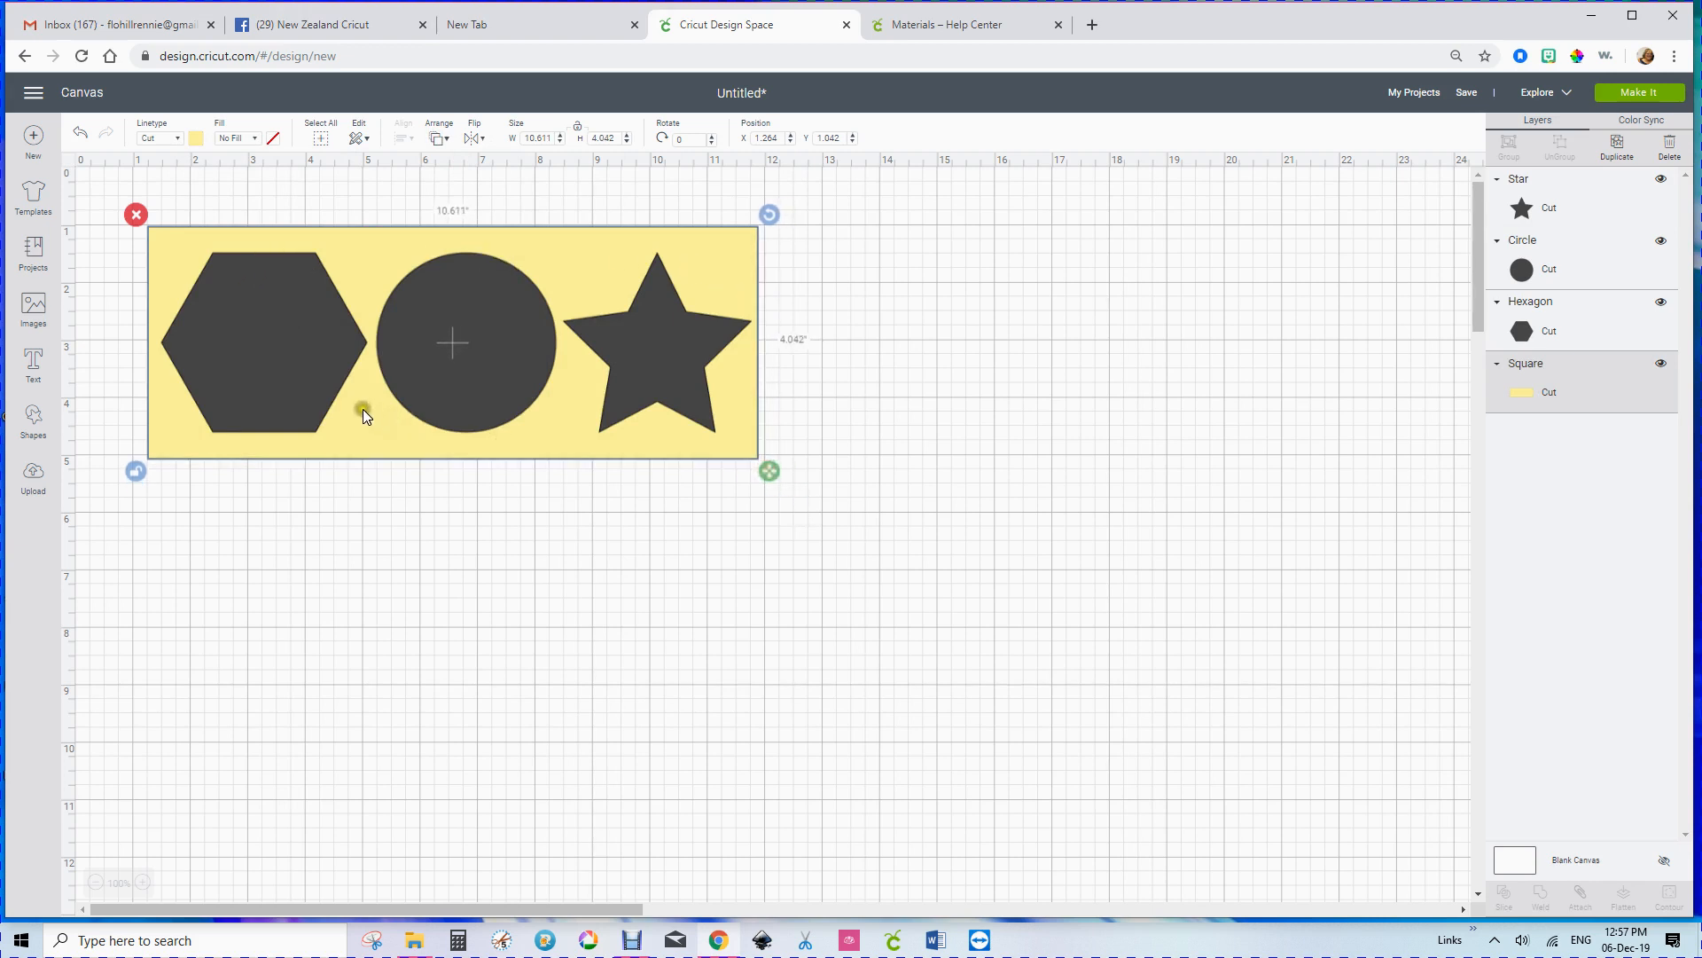
{"action": "left_click_drag", "start_coordinate": [365, 411], "coordinate": [364, 406]}
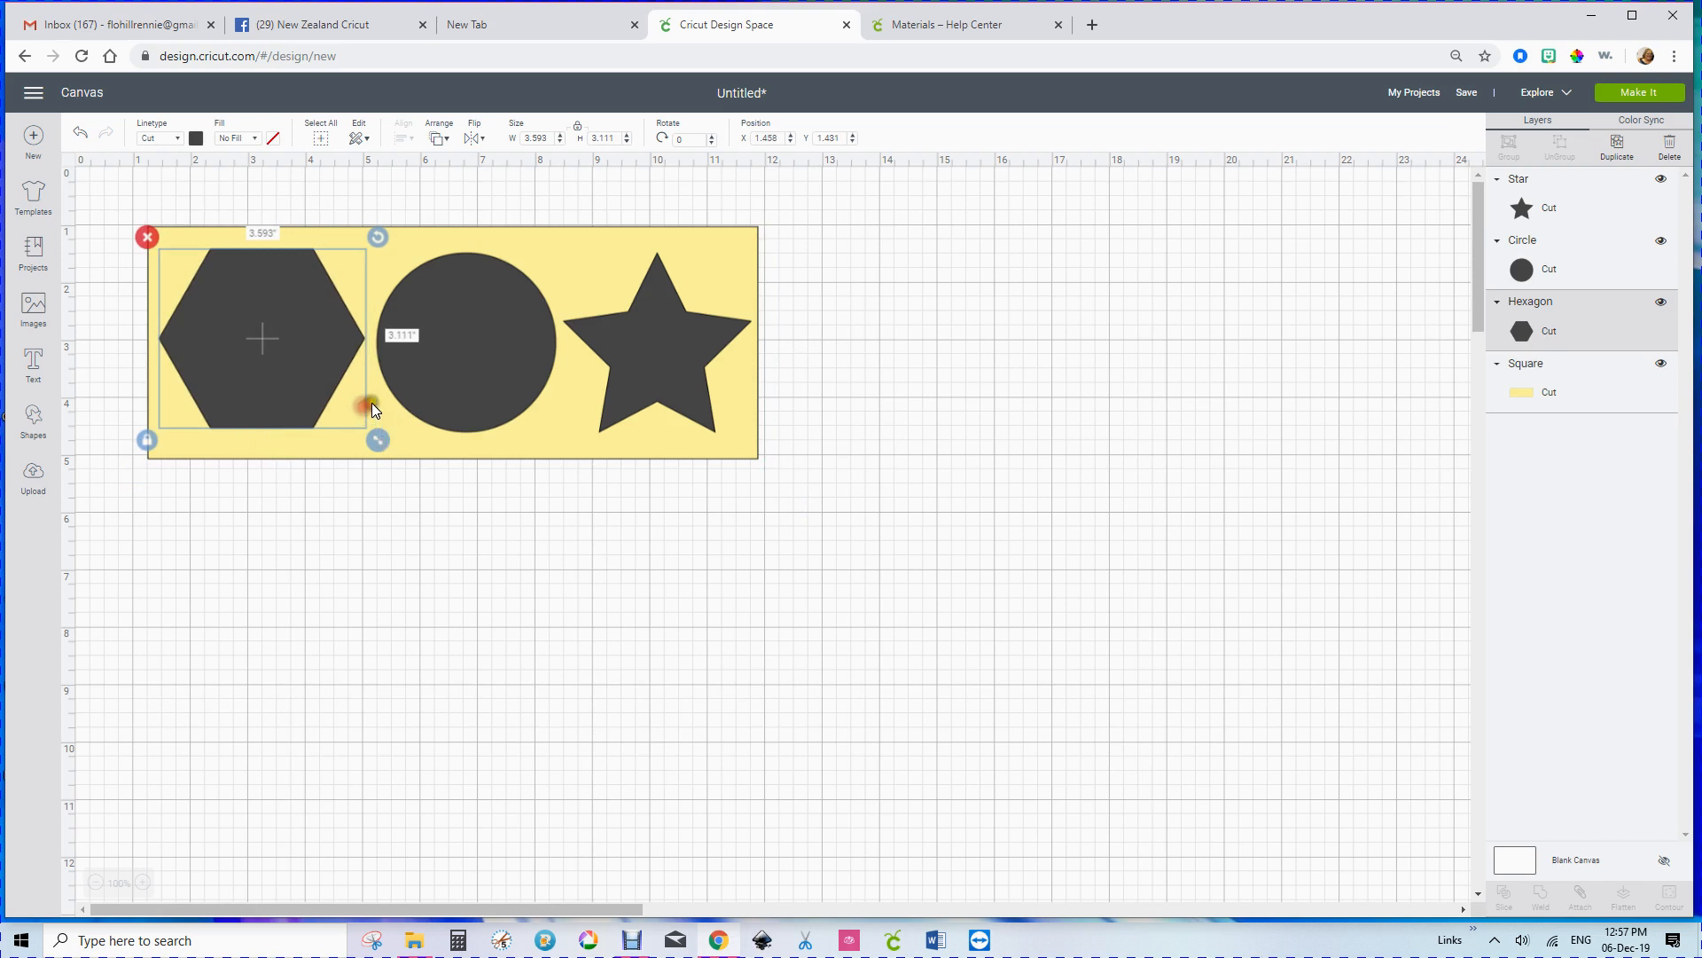
{"action": "left_click_drag", "start_coordinate": [432, 454], "coordinate": [435, 467]}
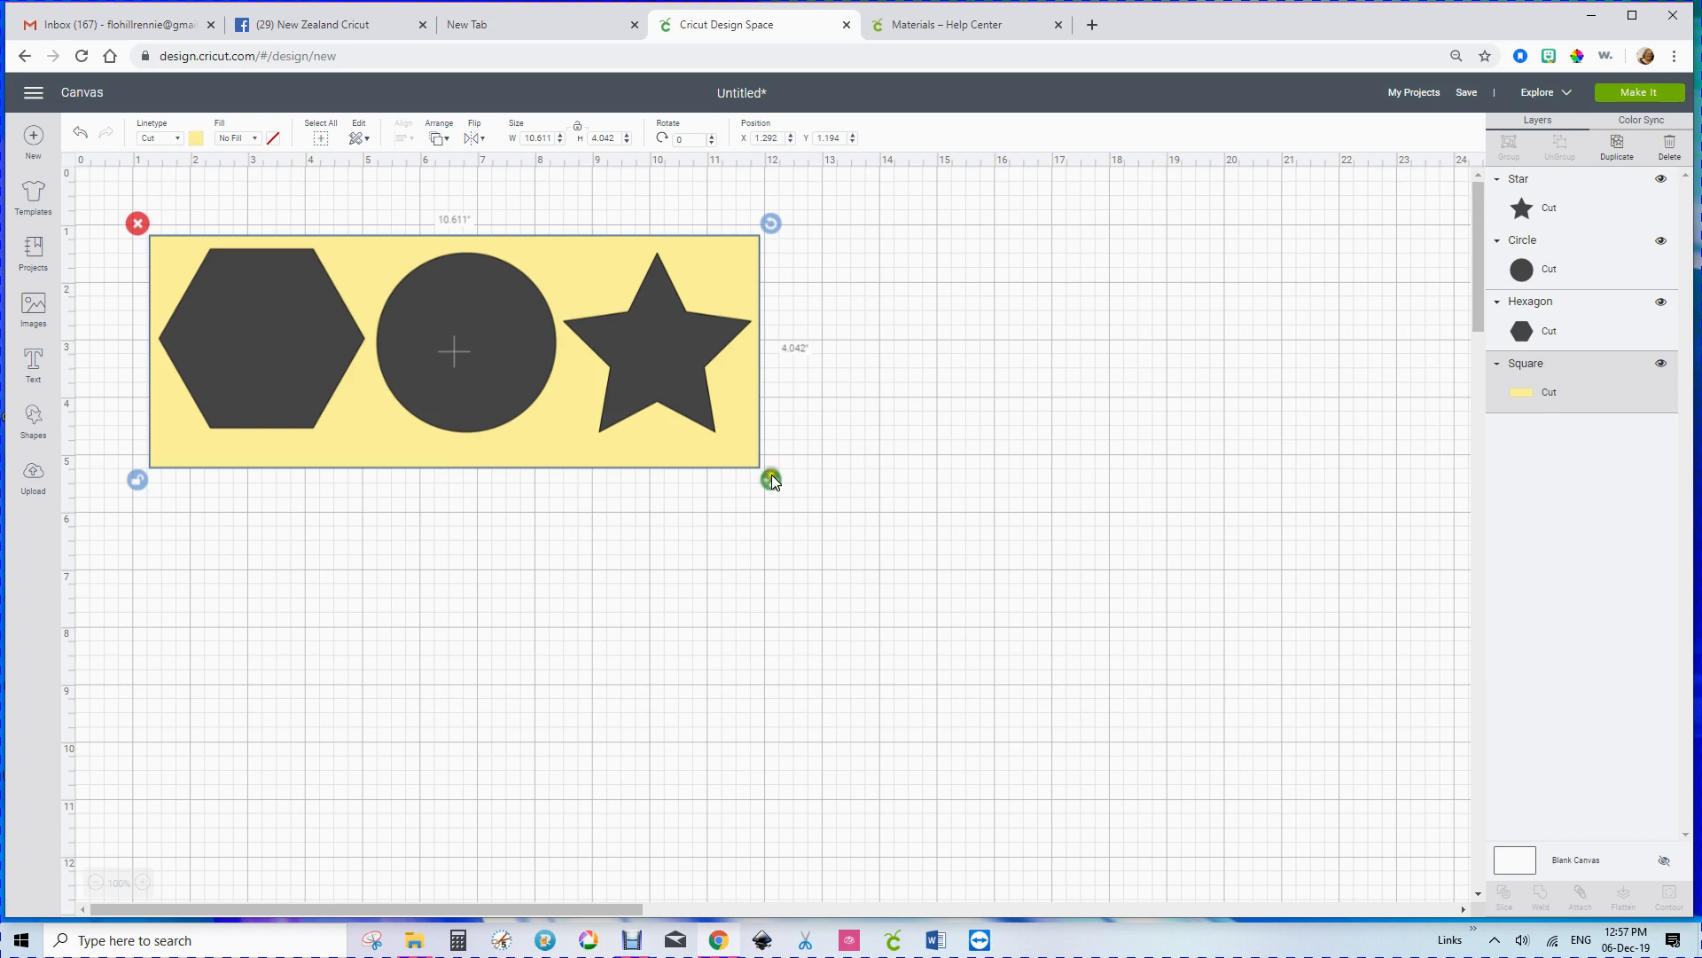
{"action": "left_click_drag", "start_coordinate": [772, 479], "coordinate": [770, 454]}
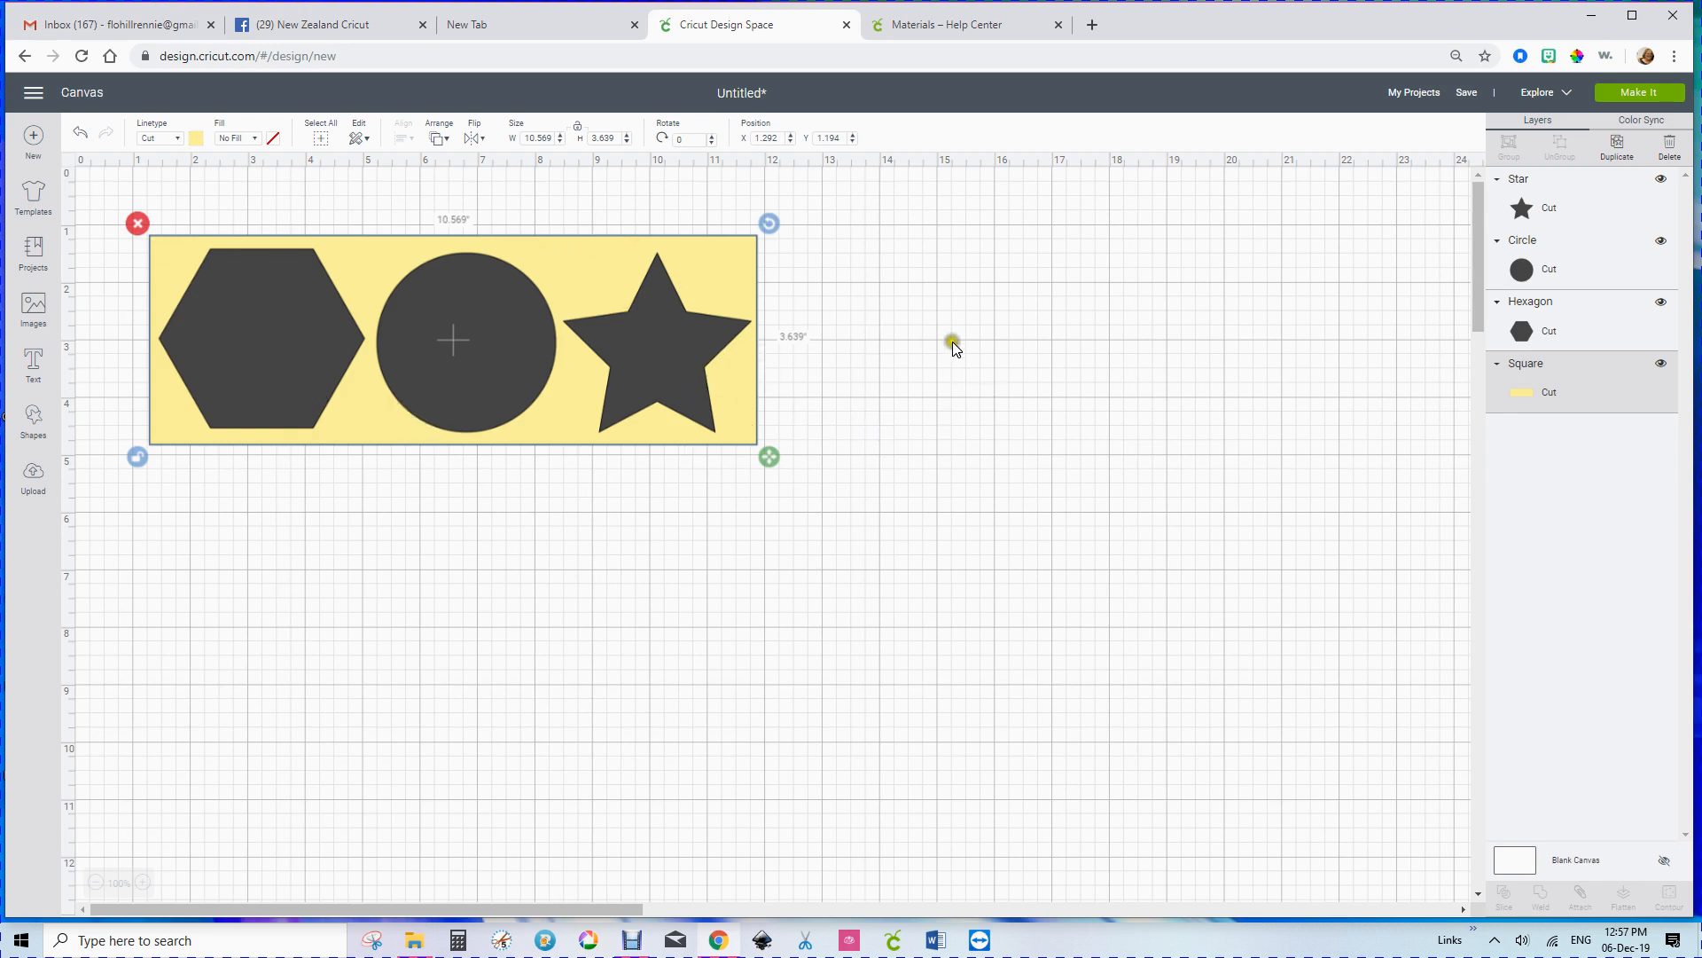
Step: Open the mat preview and compare the dark shapes' mat with the yellow rectangle's mat
{"action": "left_click", "coordinate": [1623, 92]}
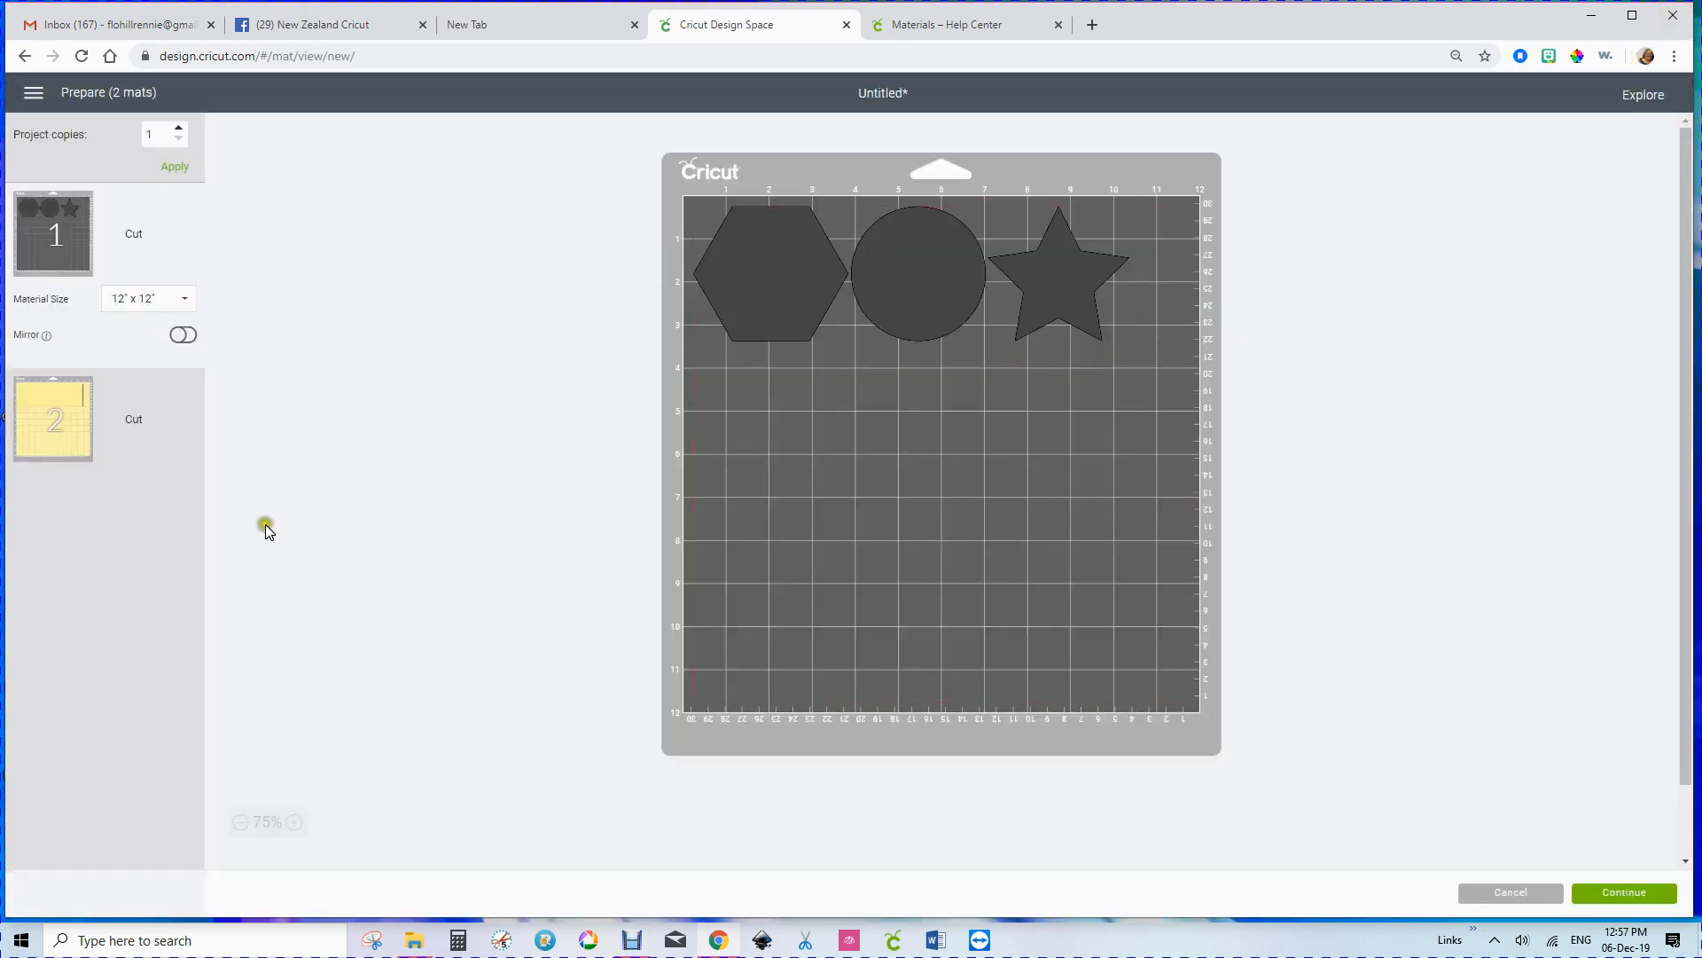
{"action": "left_click", "coordinate": [57, 420]}
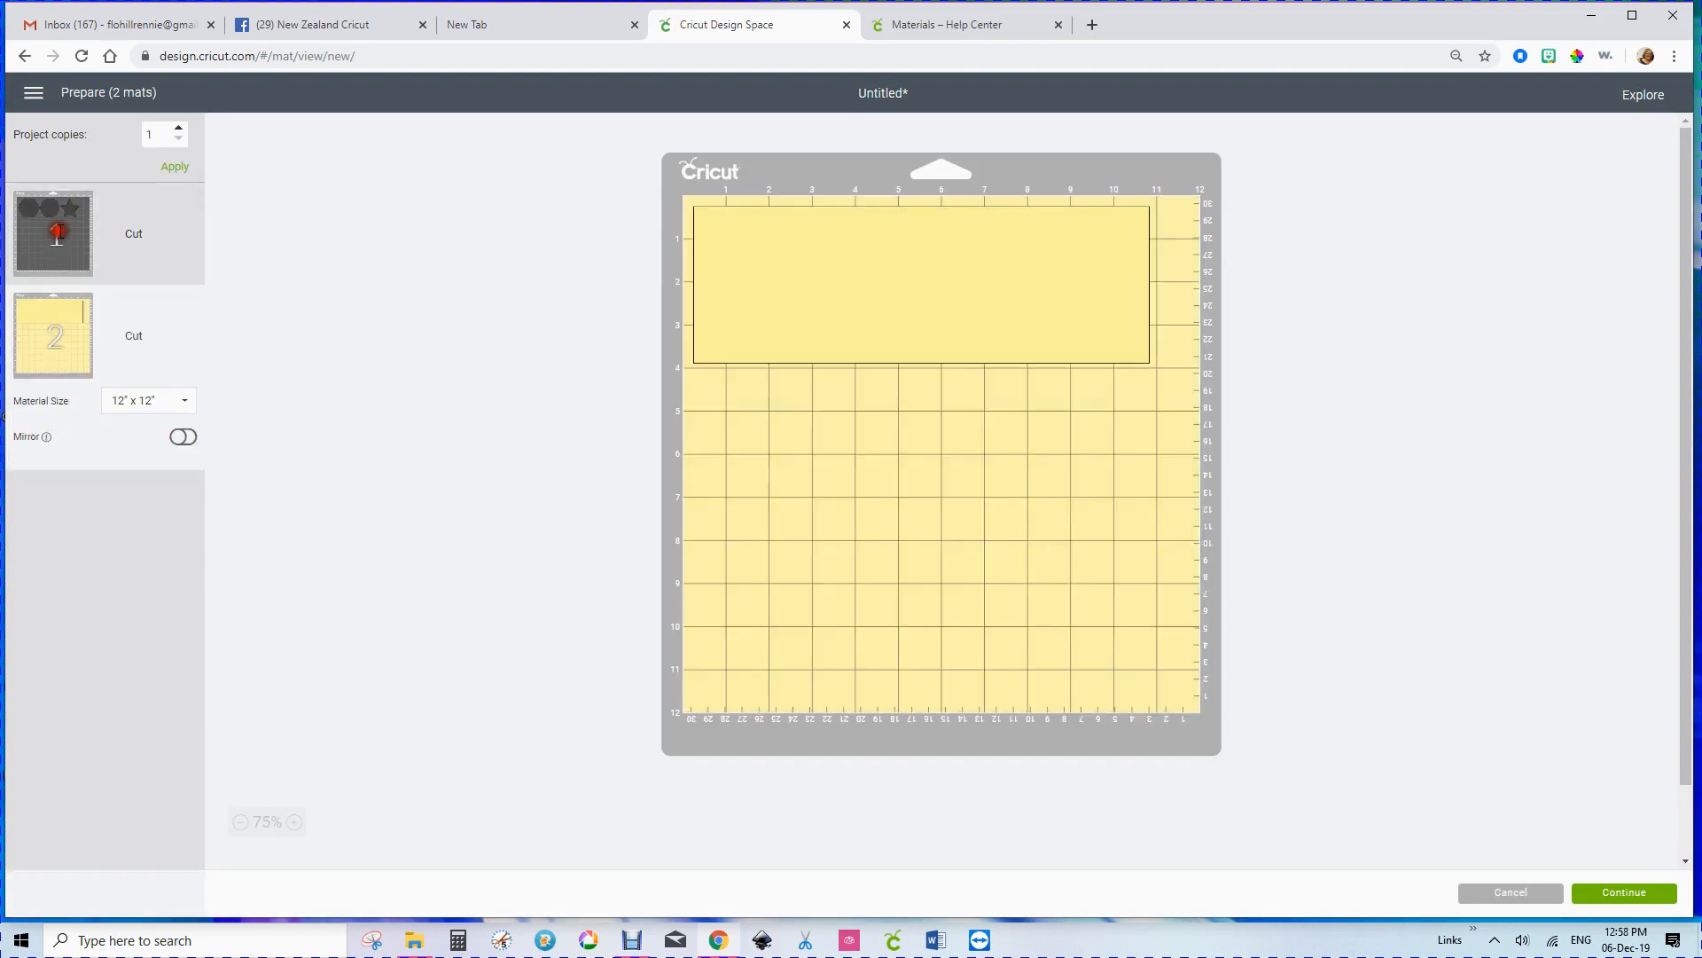
{"action": "left_click", "coordinate": [61, 231]}
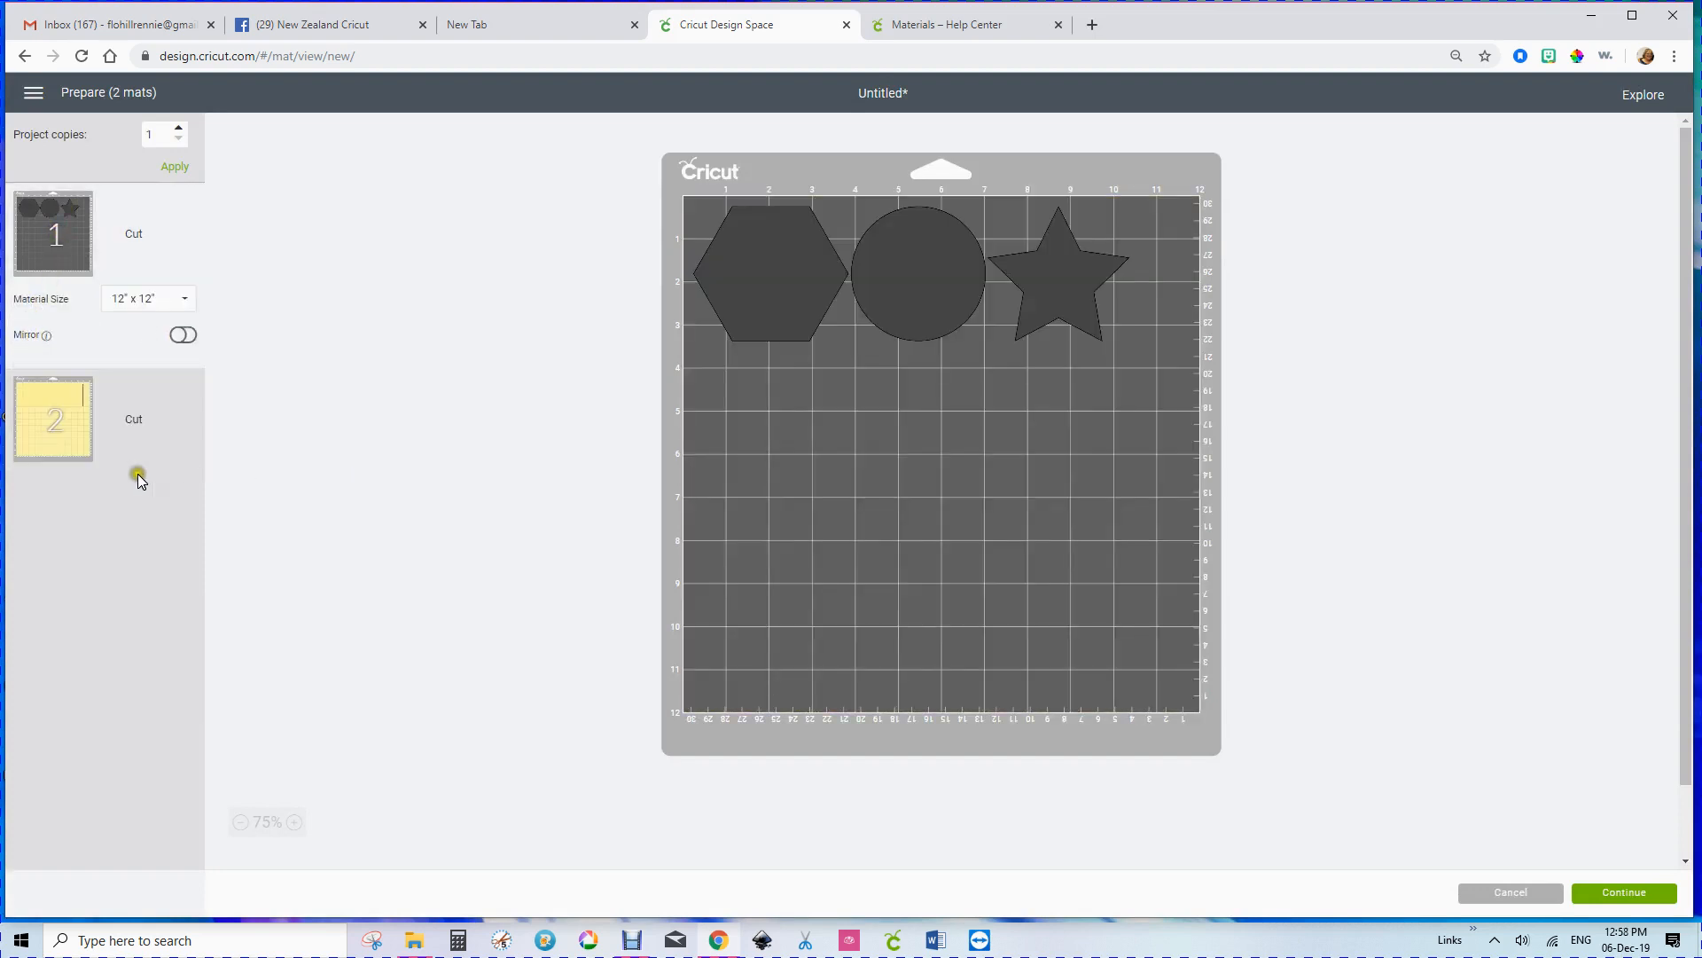
{"action": "left_click", "coordinate": [55, 411]}
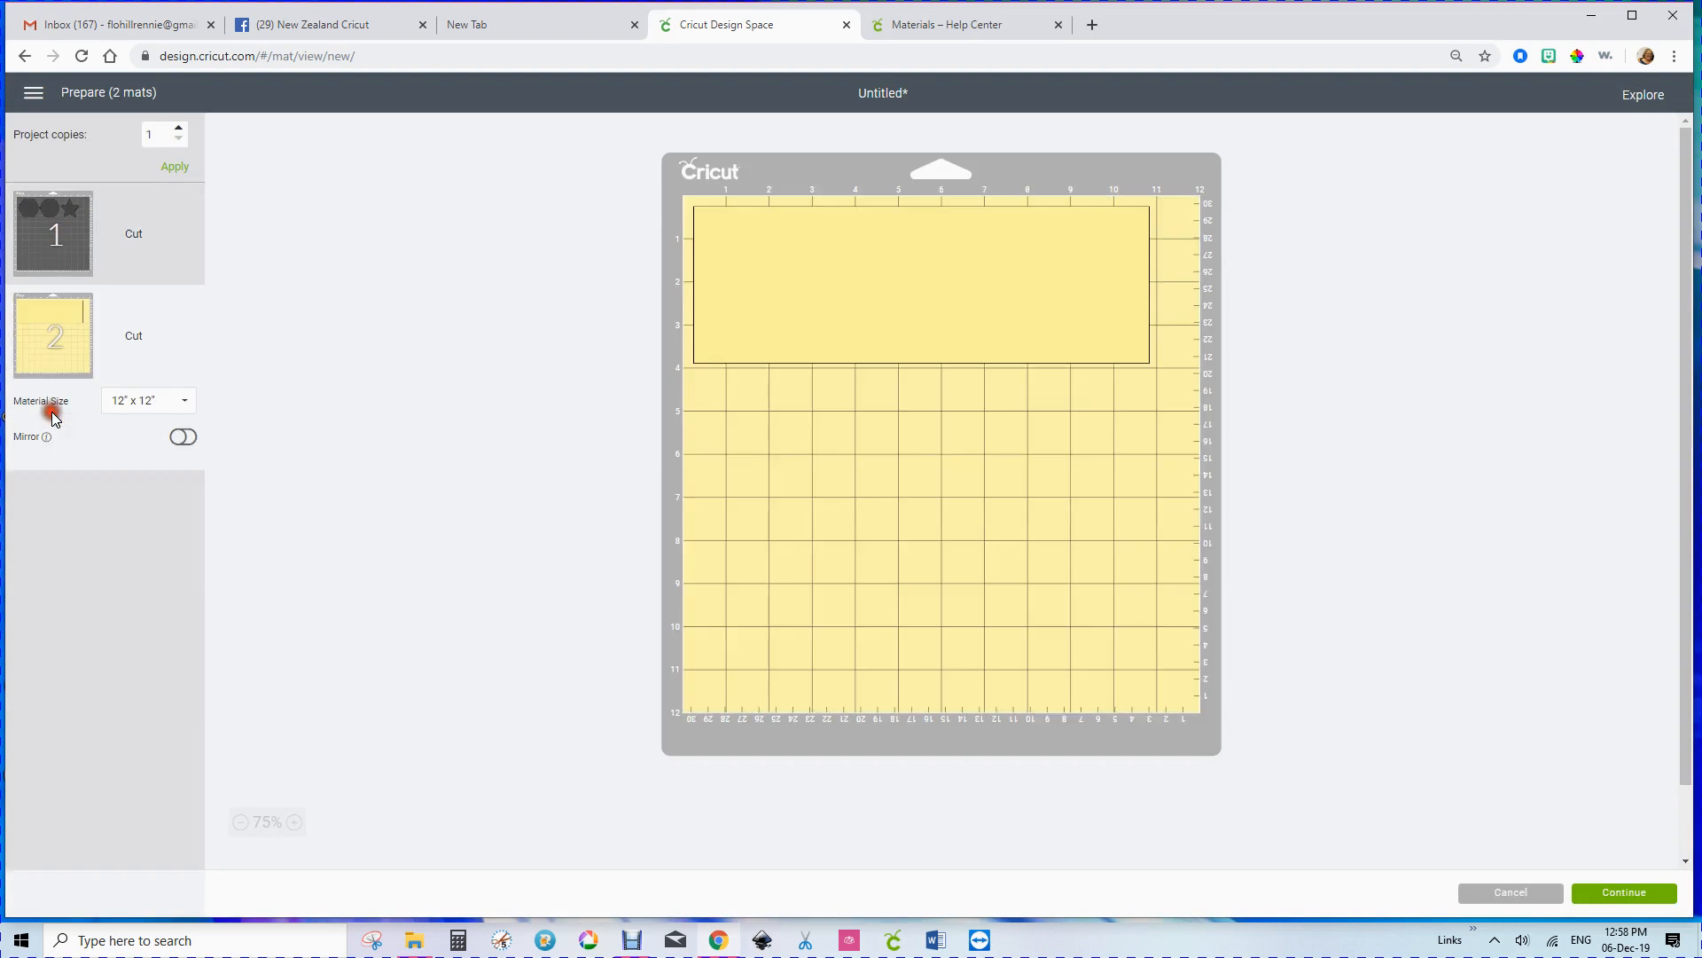
Step: Move the rectangle from the yellow mat onto the dark mat holding the three shapes
{"action": "left_click", "coordinate": [772, 257]}
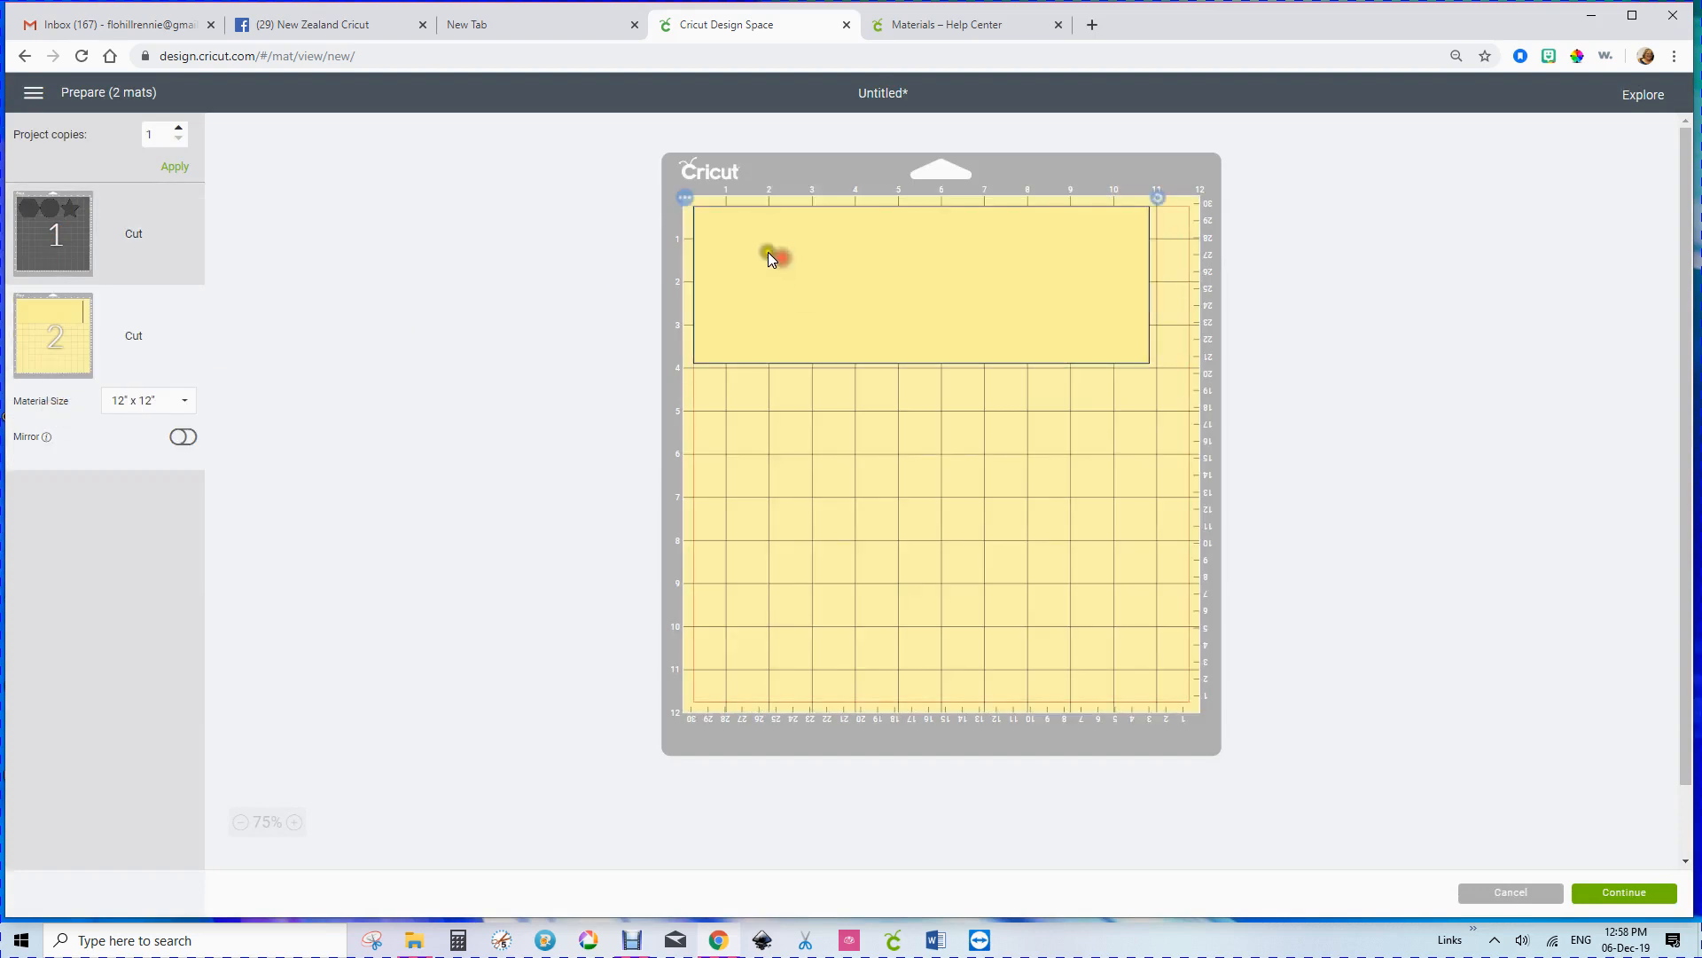
{"action": "left_click", "coordinate": [687, 198]}
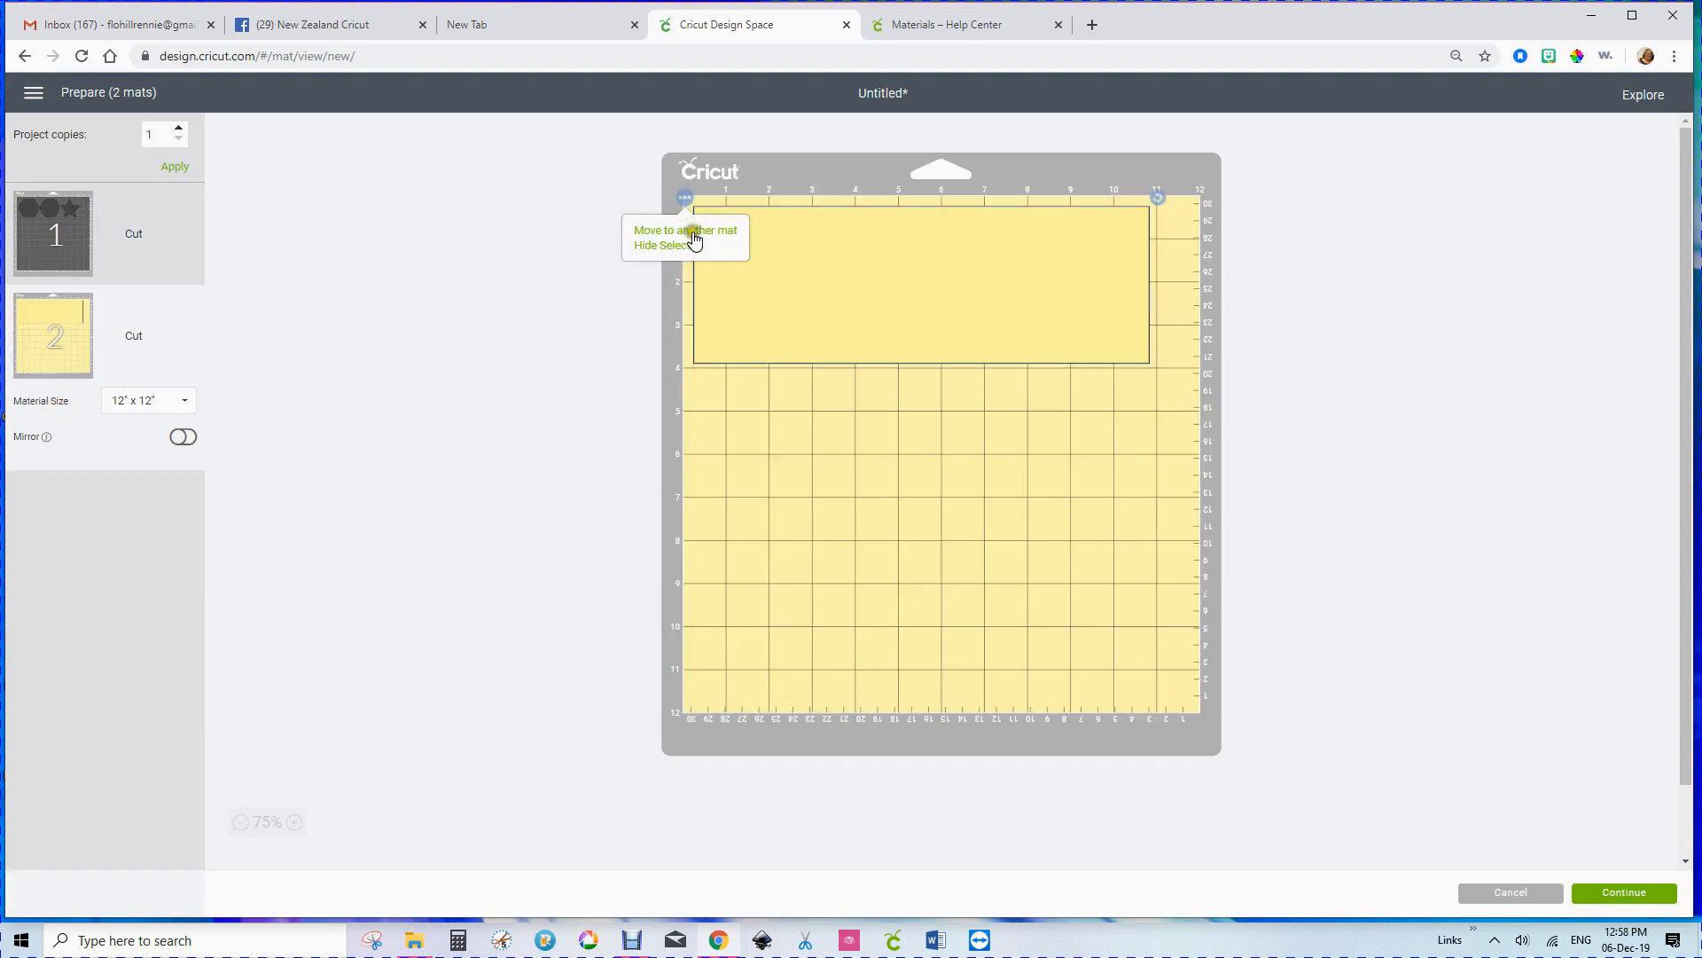
{"action": "left_click", "coordinate": [685, 232]}
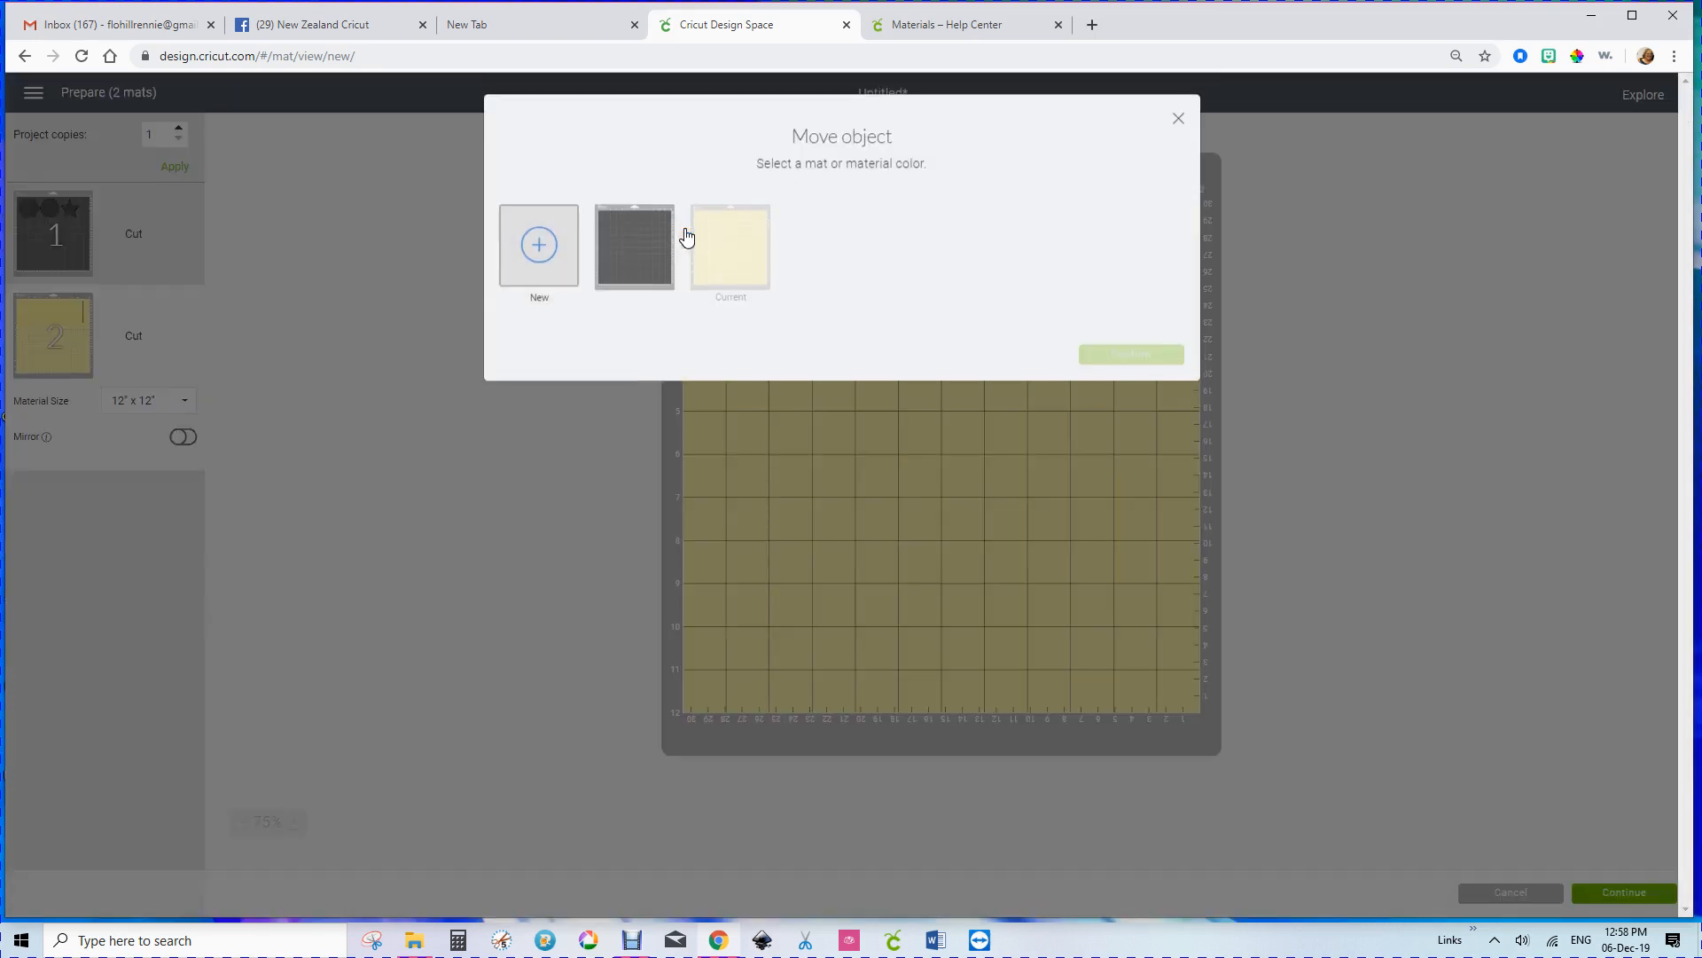
{"action": "left_click", "coordinate": [645, 255]}
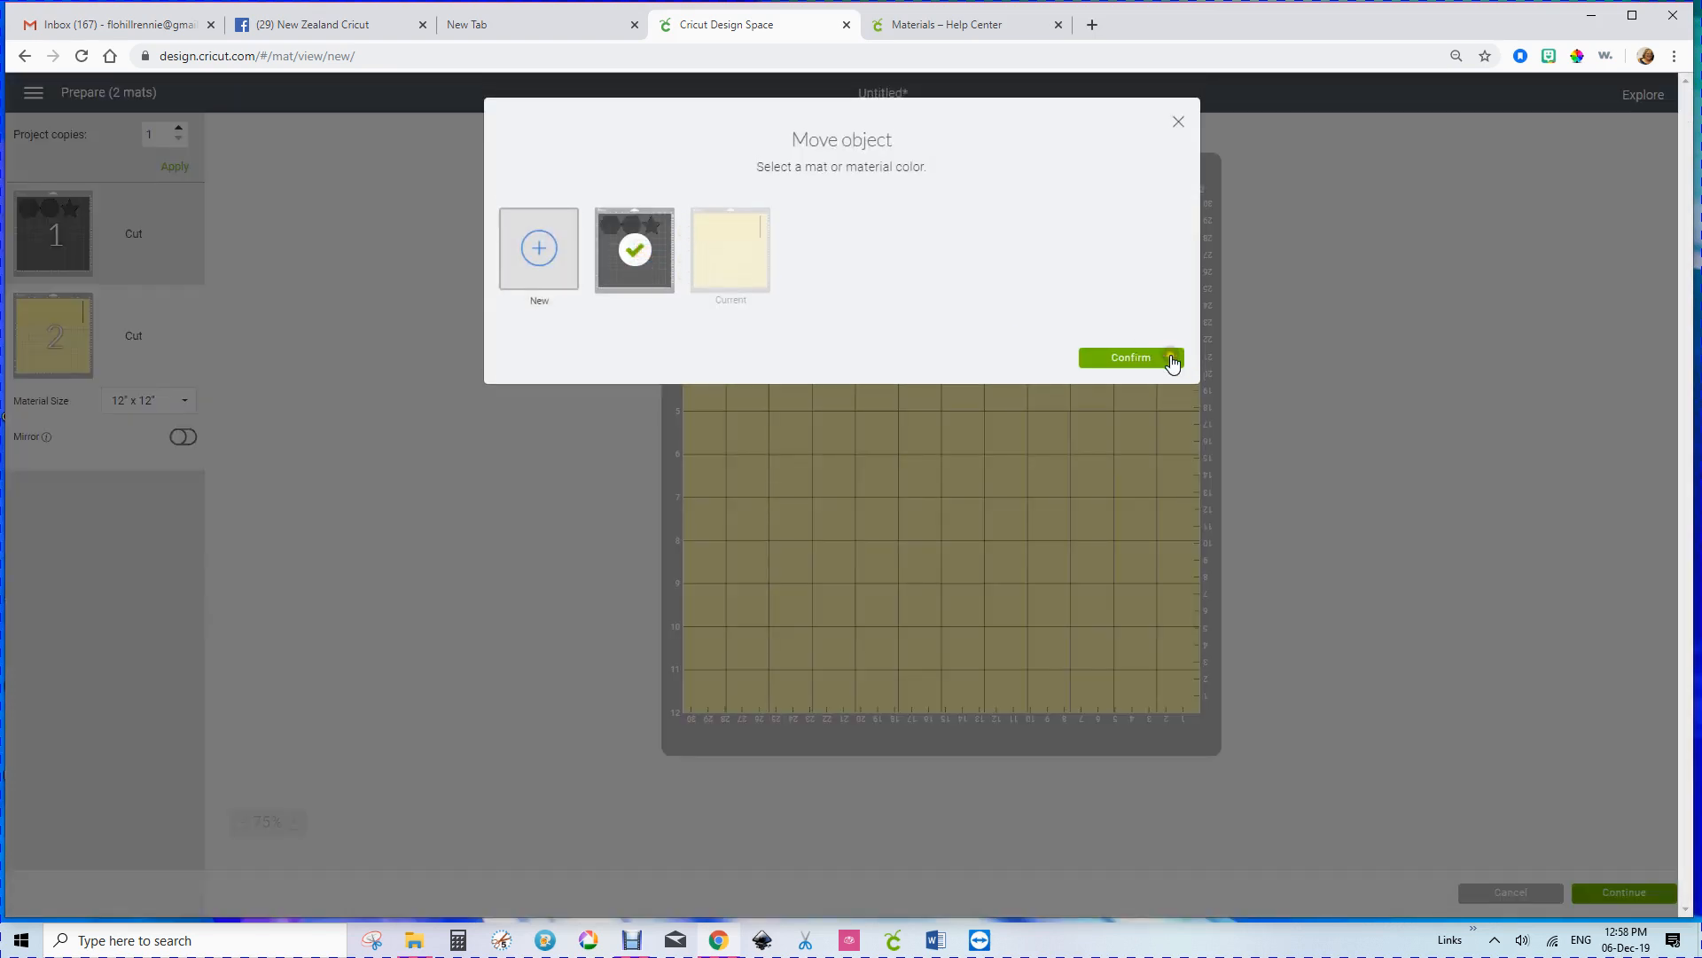
{"action": "left_click", "coordinate": [1126, 358]}
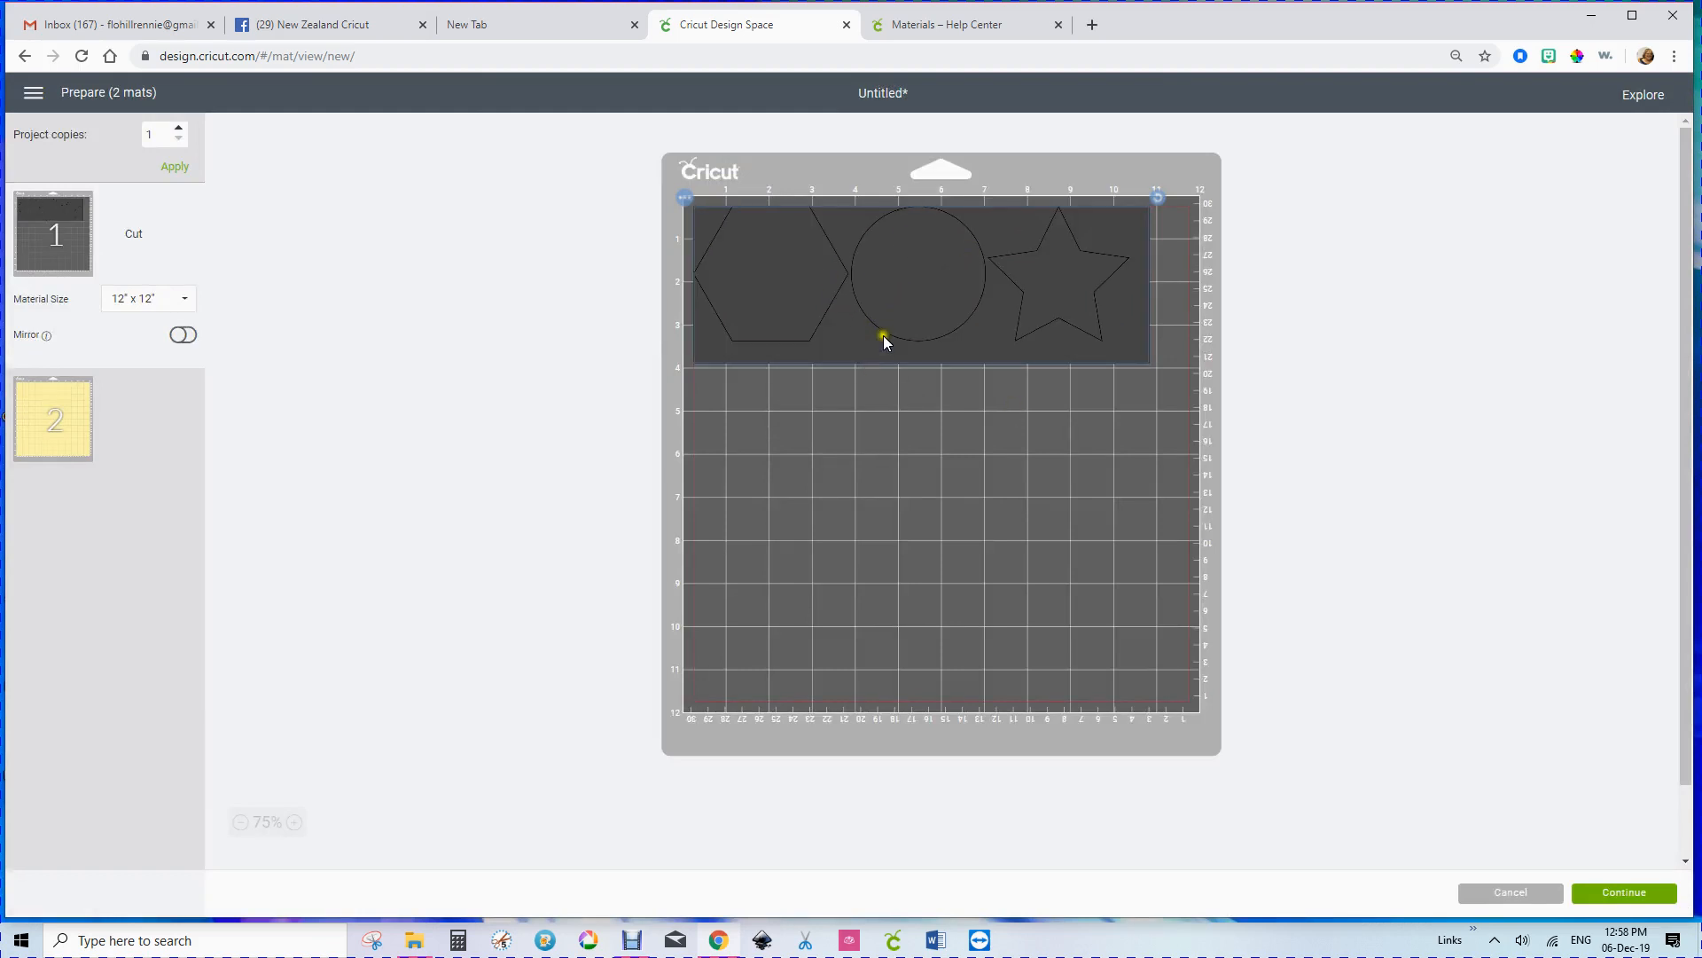
Step: Examine the hexagon and rectangle on the combined mat, and cancel back to the canvas
{"action": "left_click", "coordinate": [848, 330]}
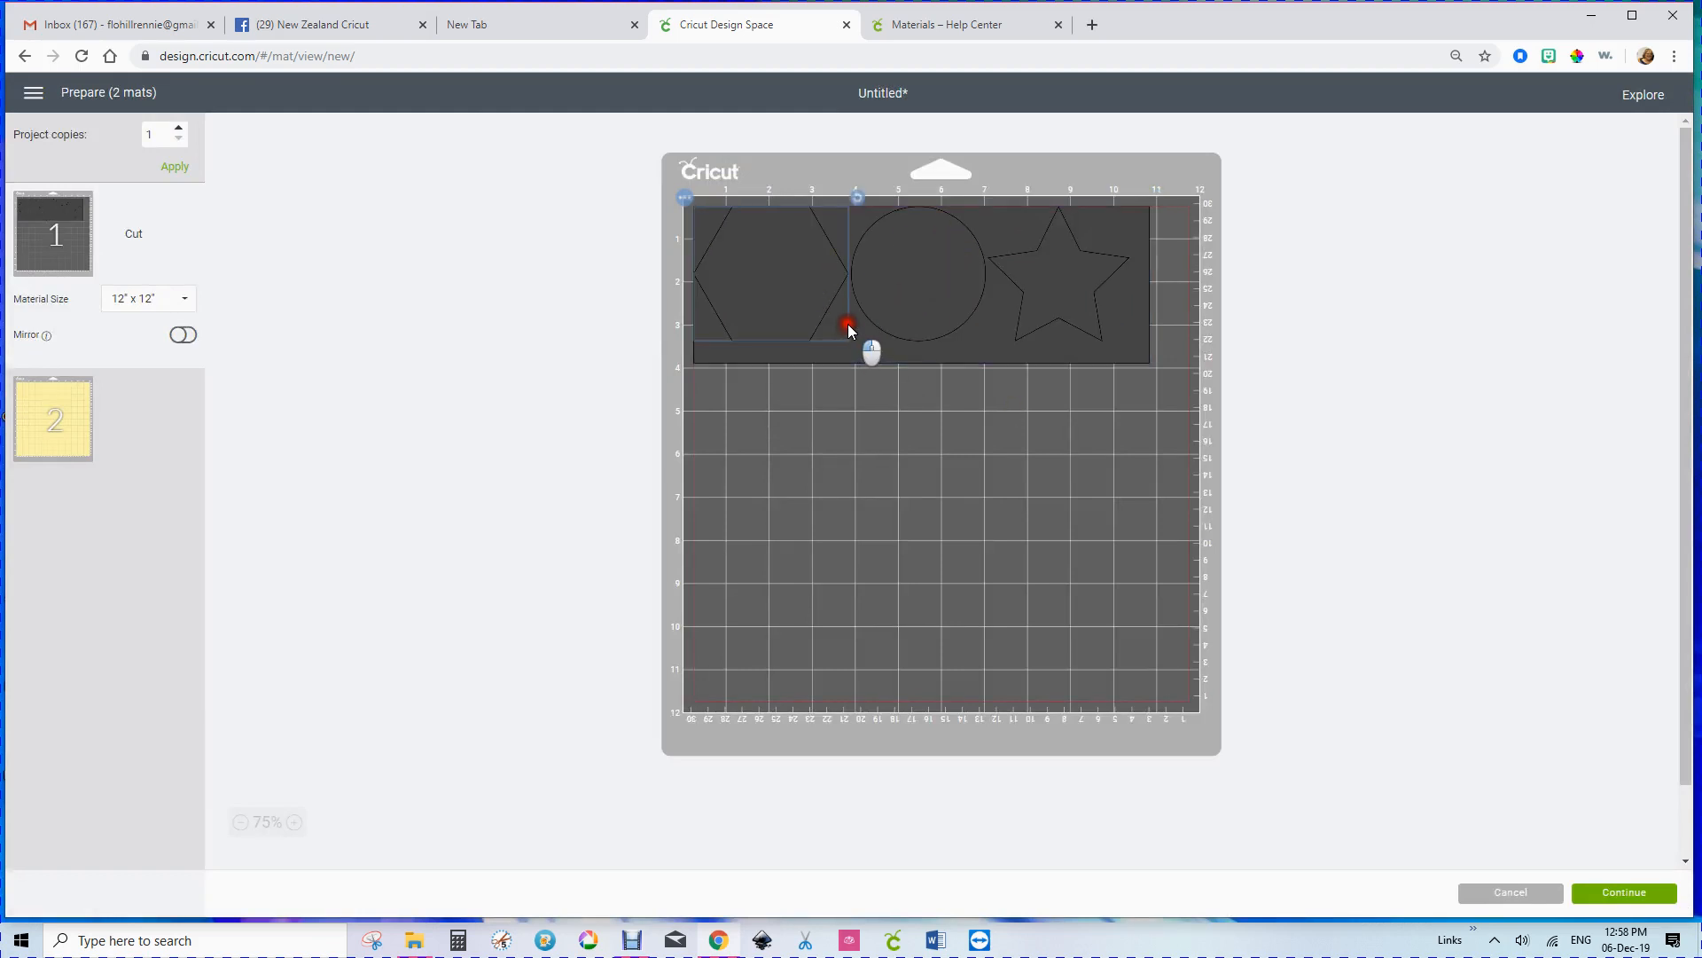
{"action": "left_click", "coordinate": [865, 347]}
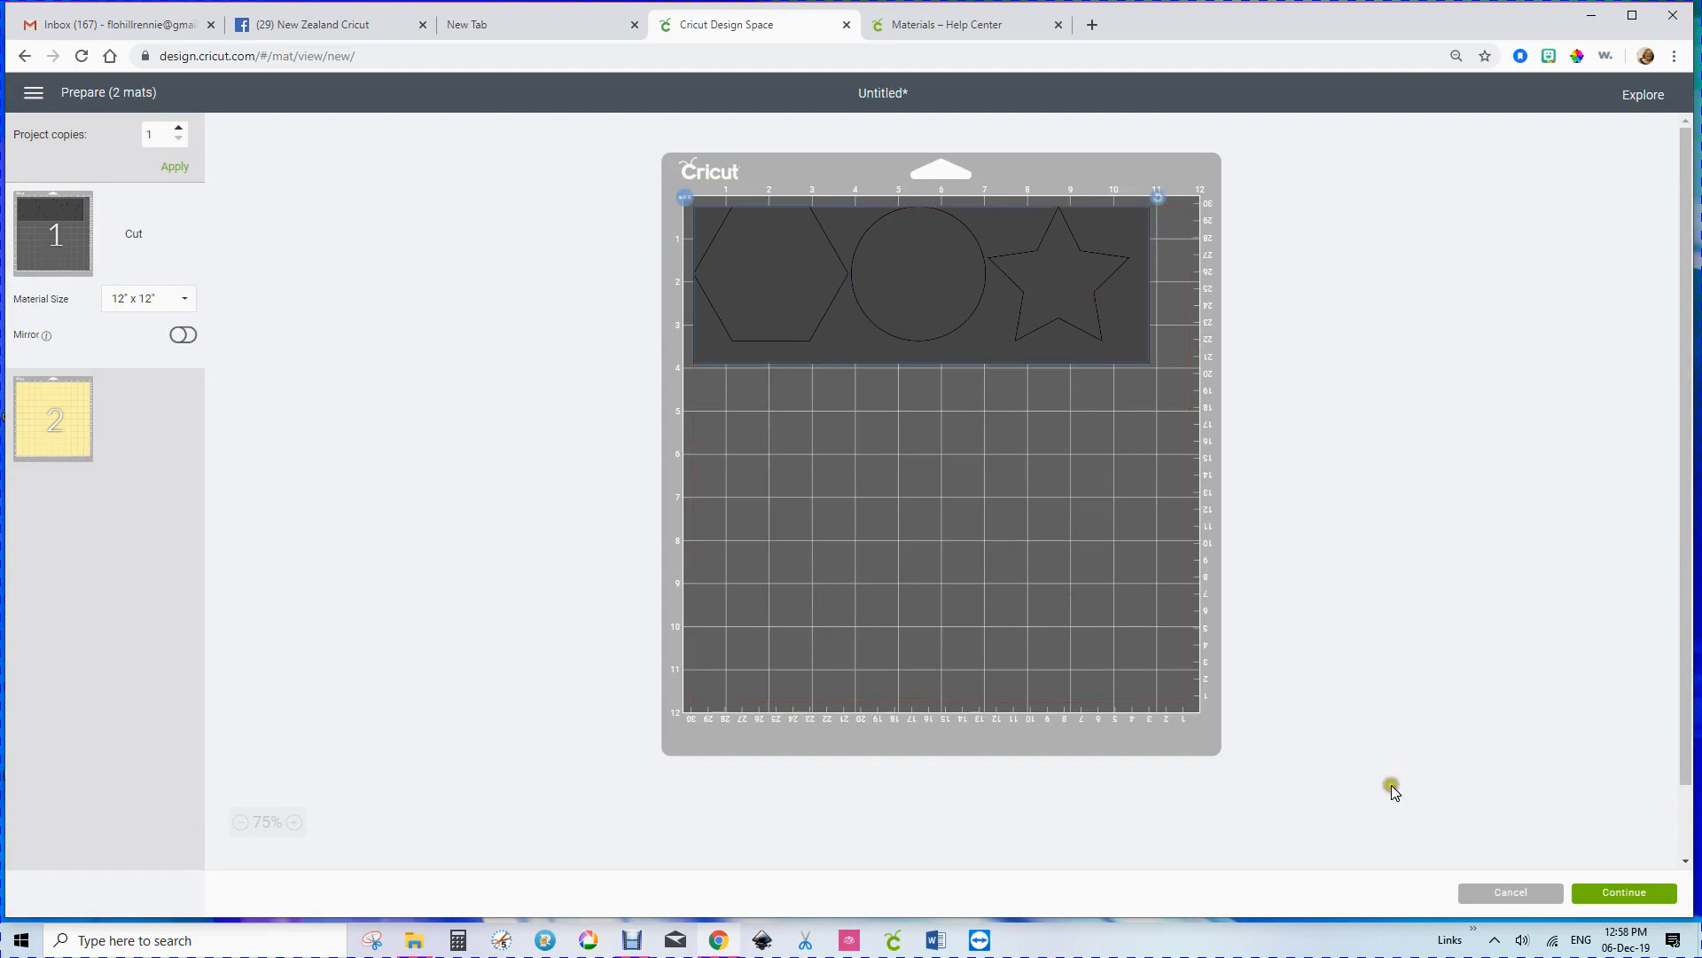
{"action": "left_click", "coordinate": [1470, 893]}
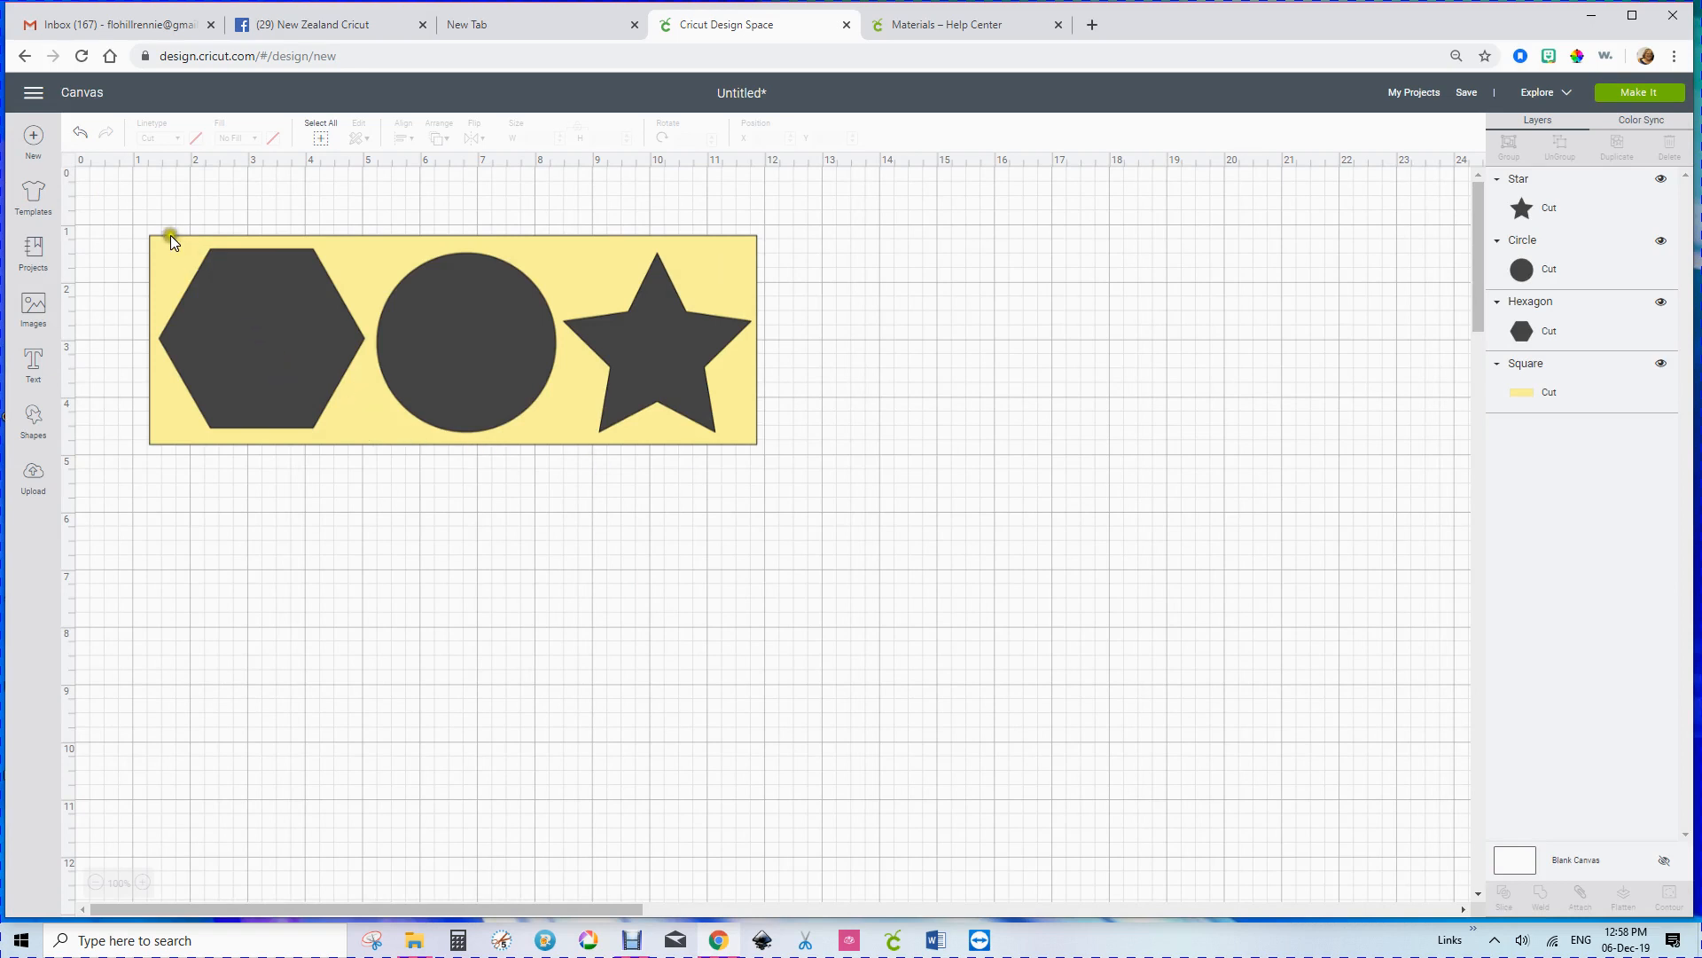
Step: Attach the hexagon, circle, star and yellow rectangle together, and open the mat preview to check their placement
{"action": "left_click_drag", "start_coordinate": [115, 212], "coordinate": [792, 462]}
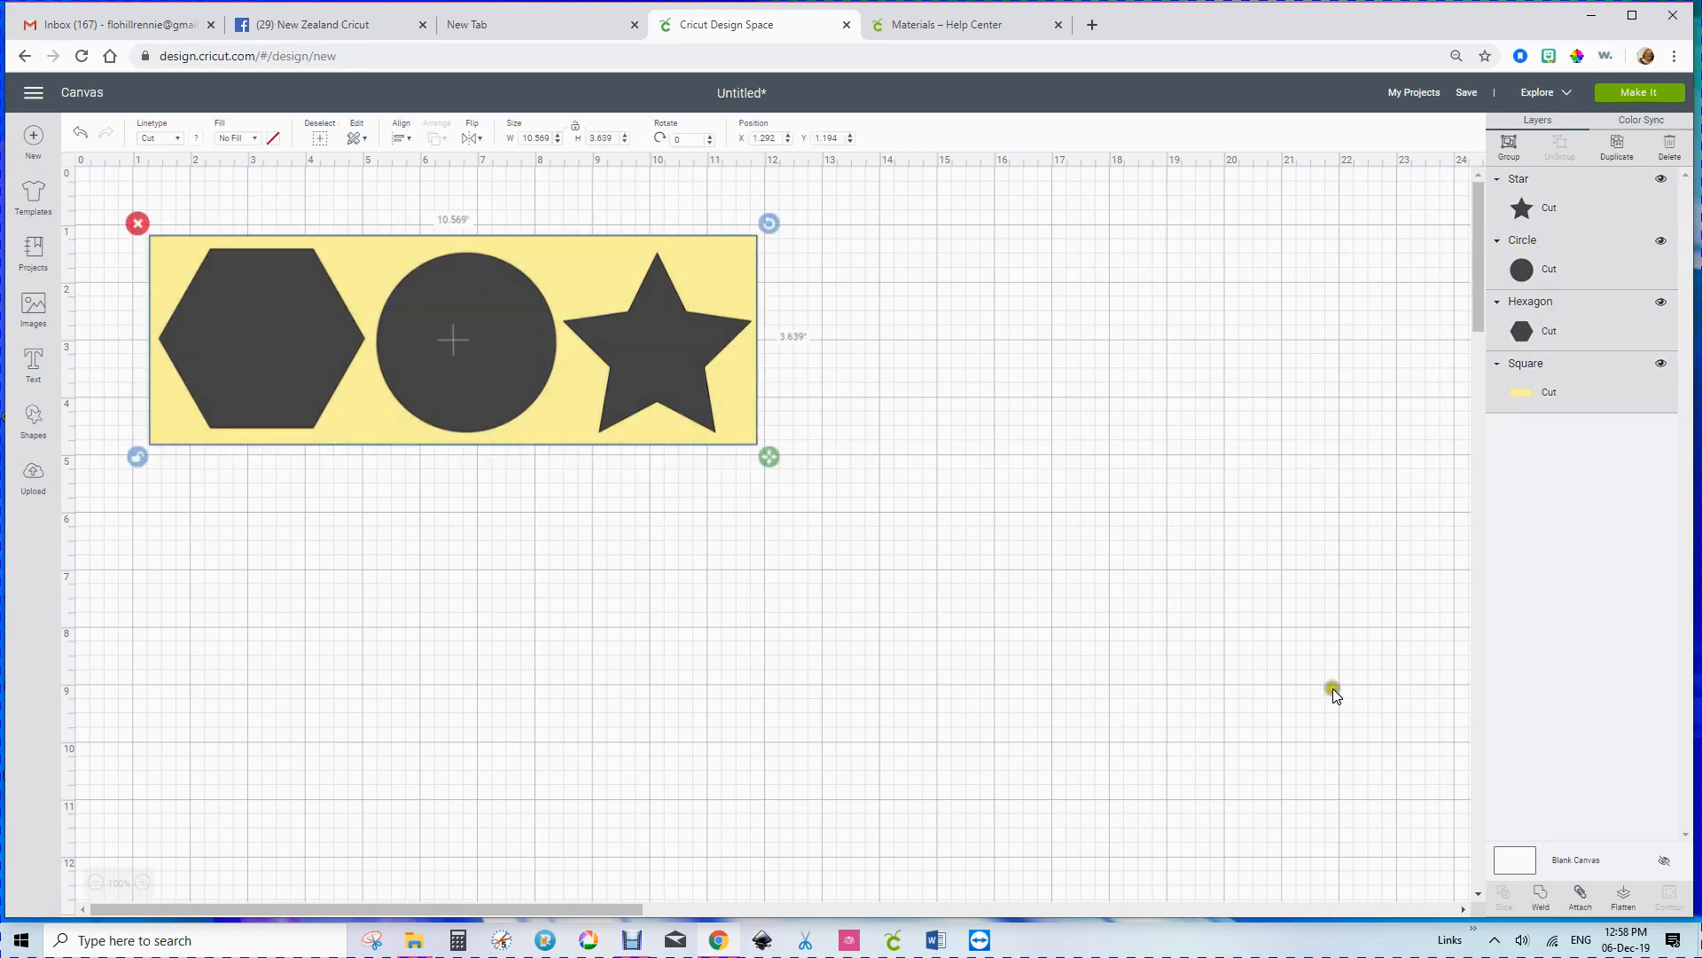
{"action": "left_click", "coordinate": [1583, 898]}
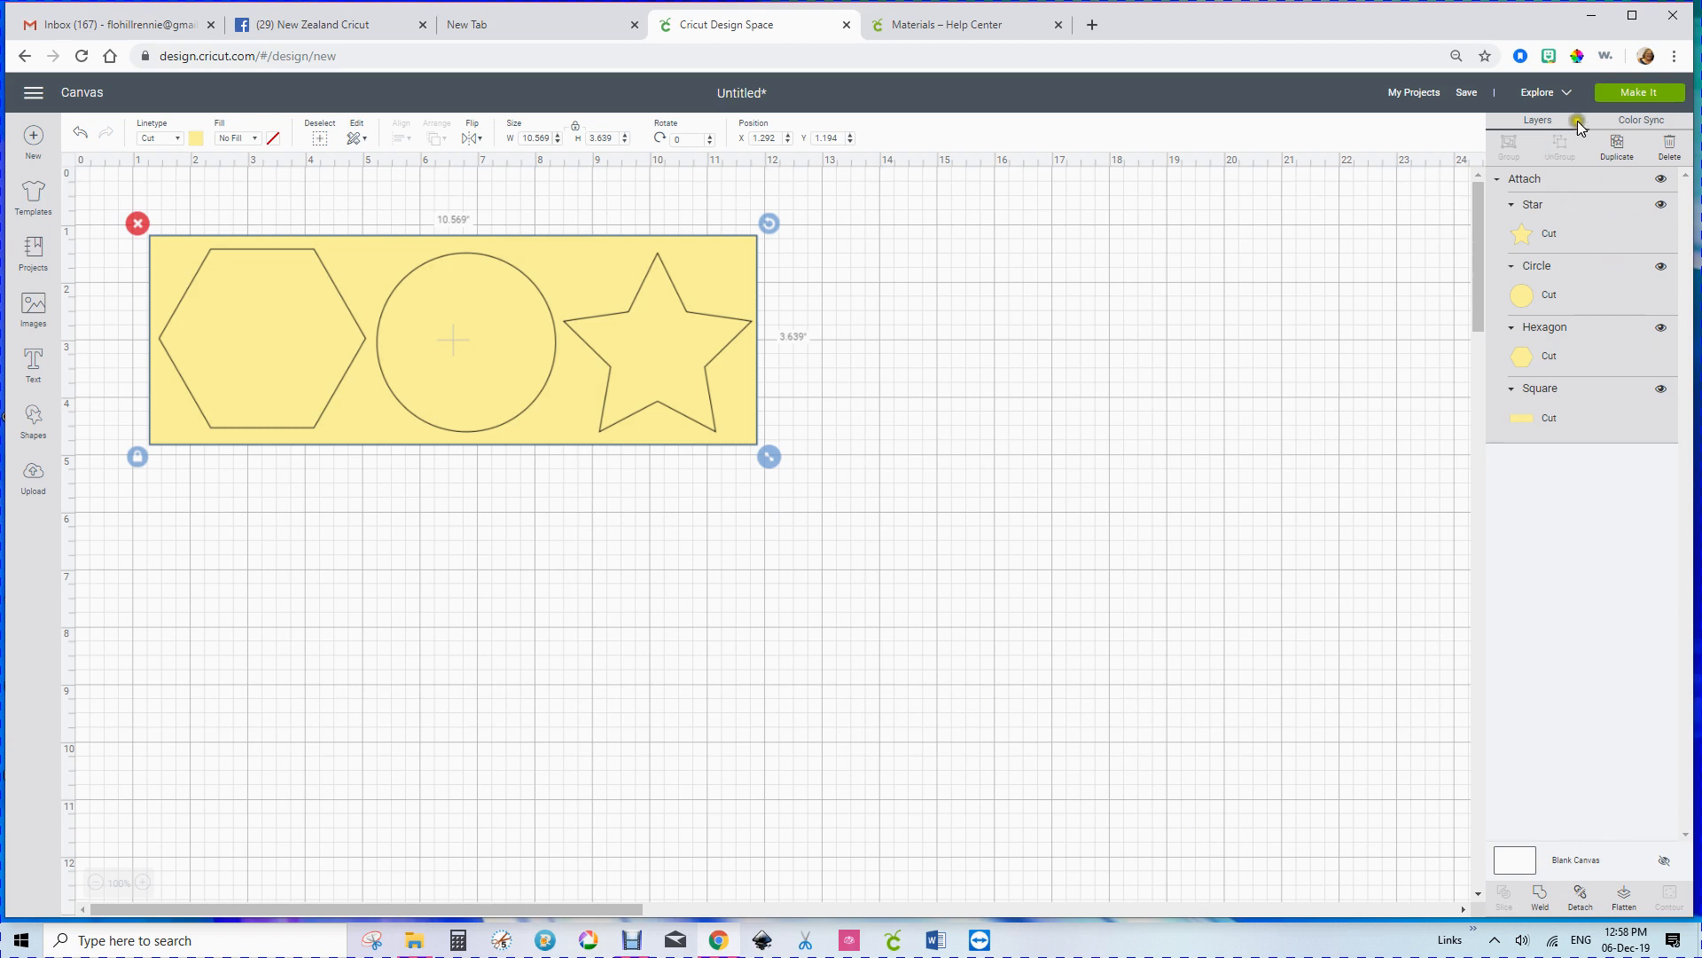
{"action": "left_click", "coordinate": [1627, 97]}
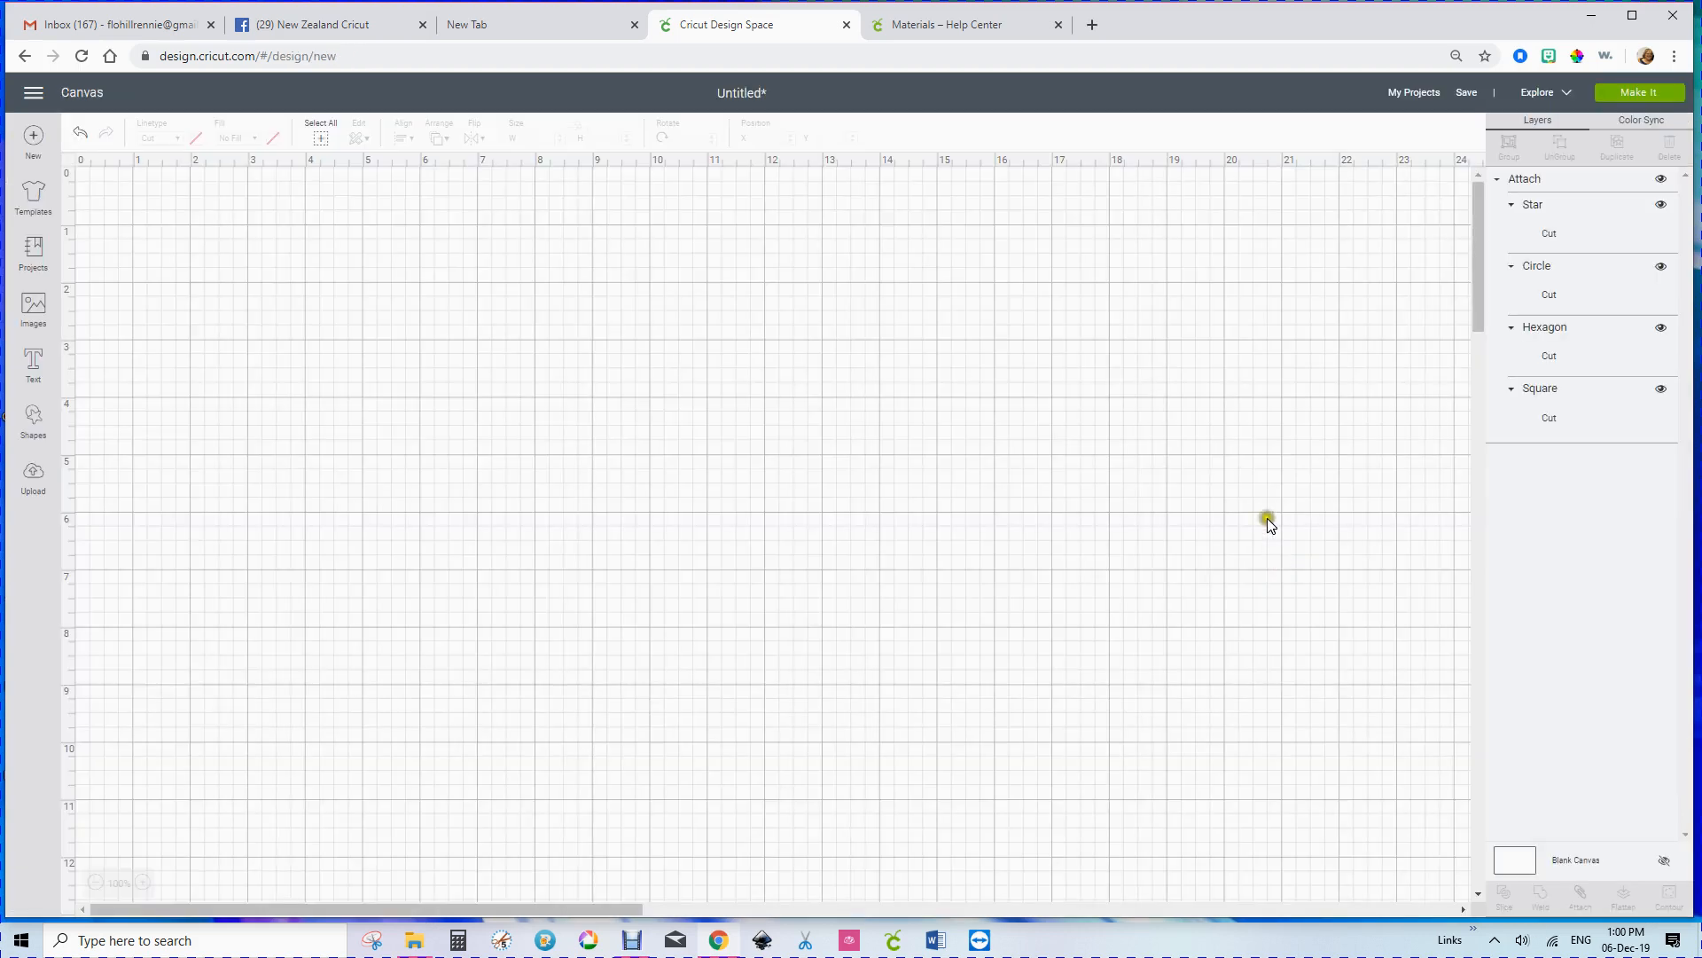
Step: Detach the four shapes and move the hexagon, circle and star off the yellow rectangle into the empty area below it
{"action": "left_click", "coordinate": [307, 330]}
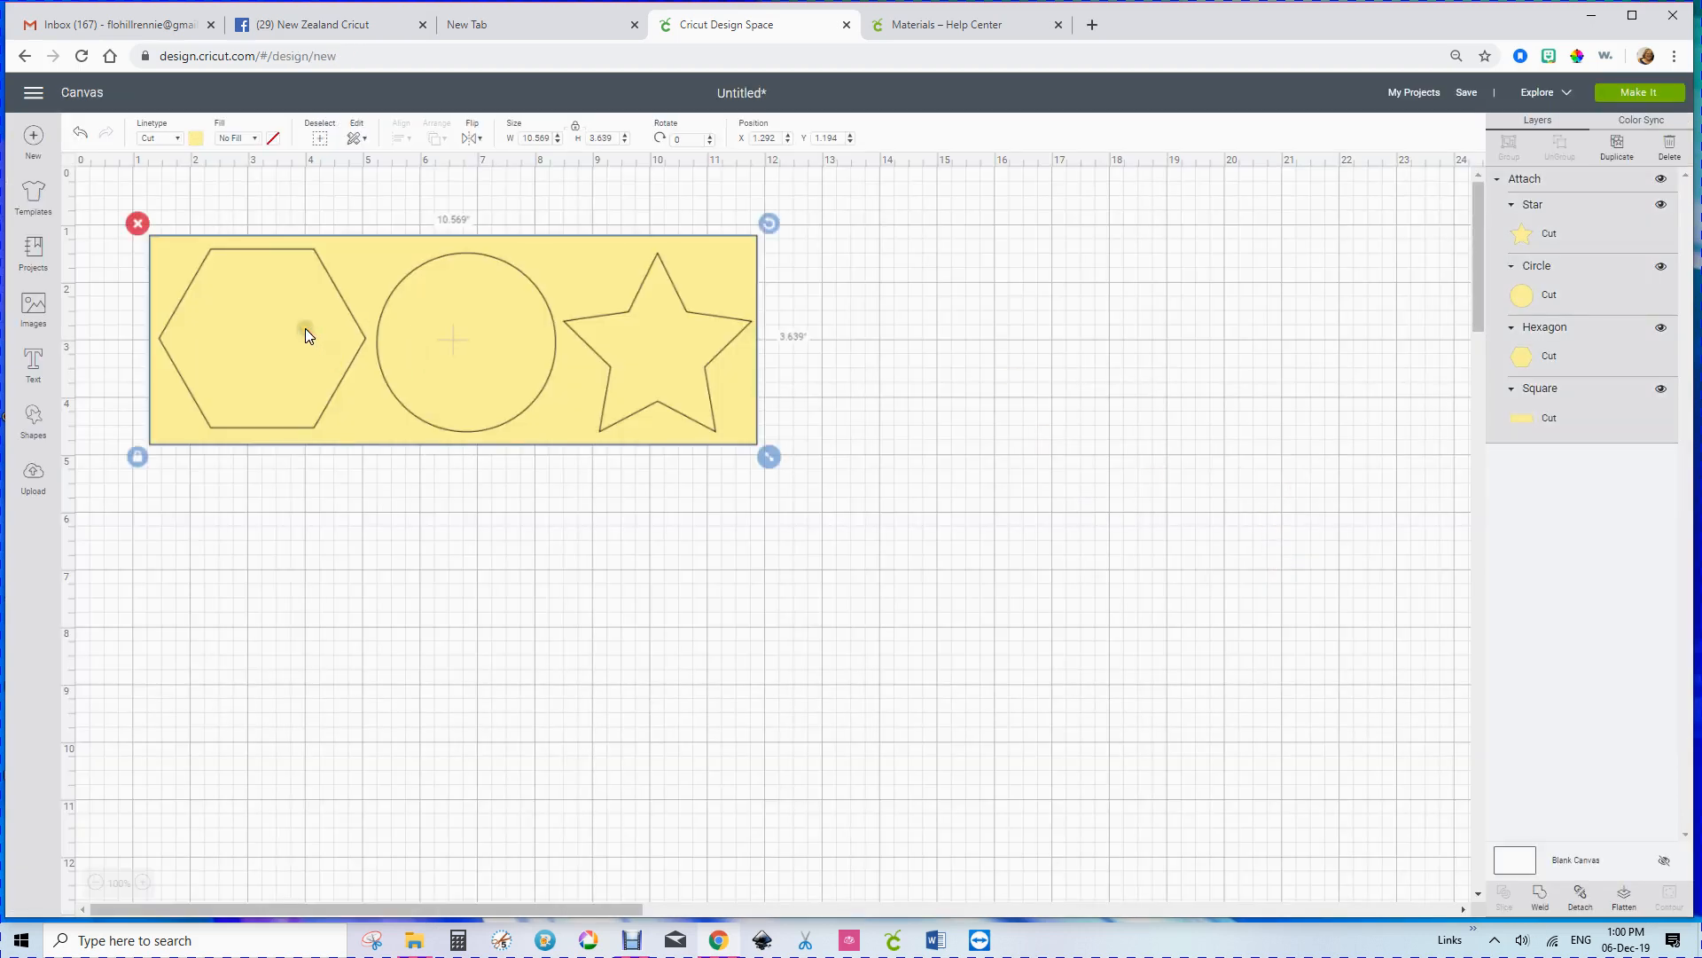
{"action": "left_click_drag", "start_coordinate": [305, 328], "coordinate": [311, 332]}
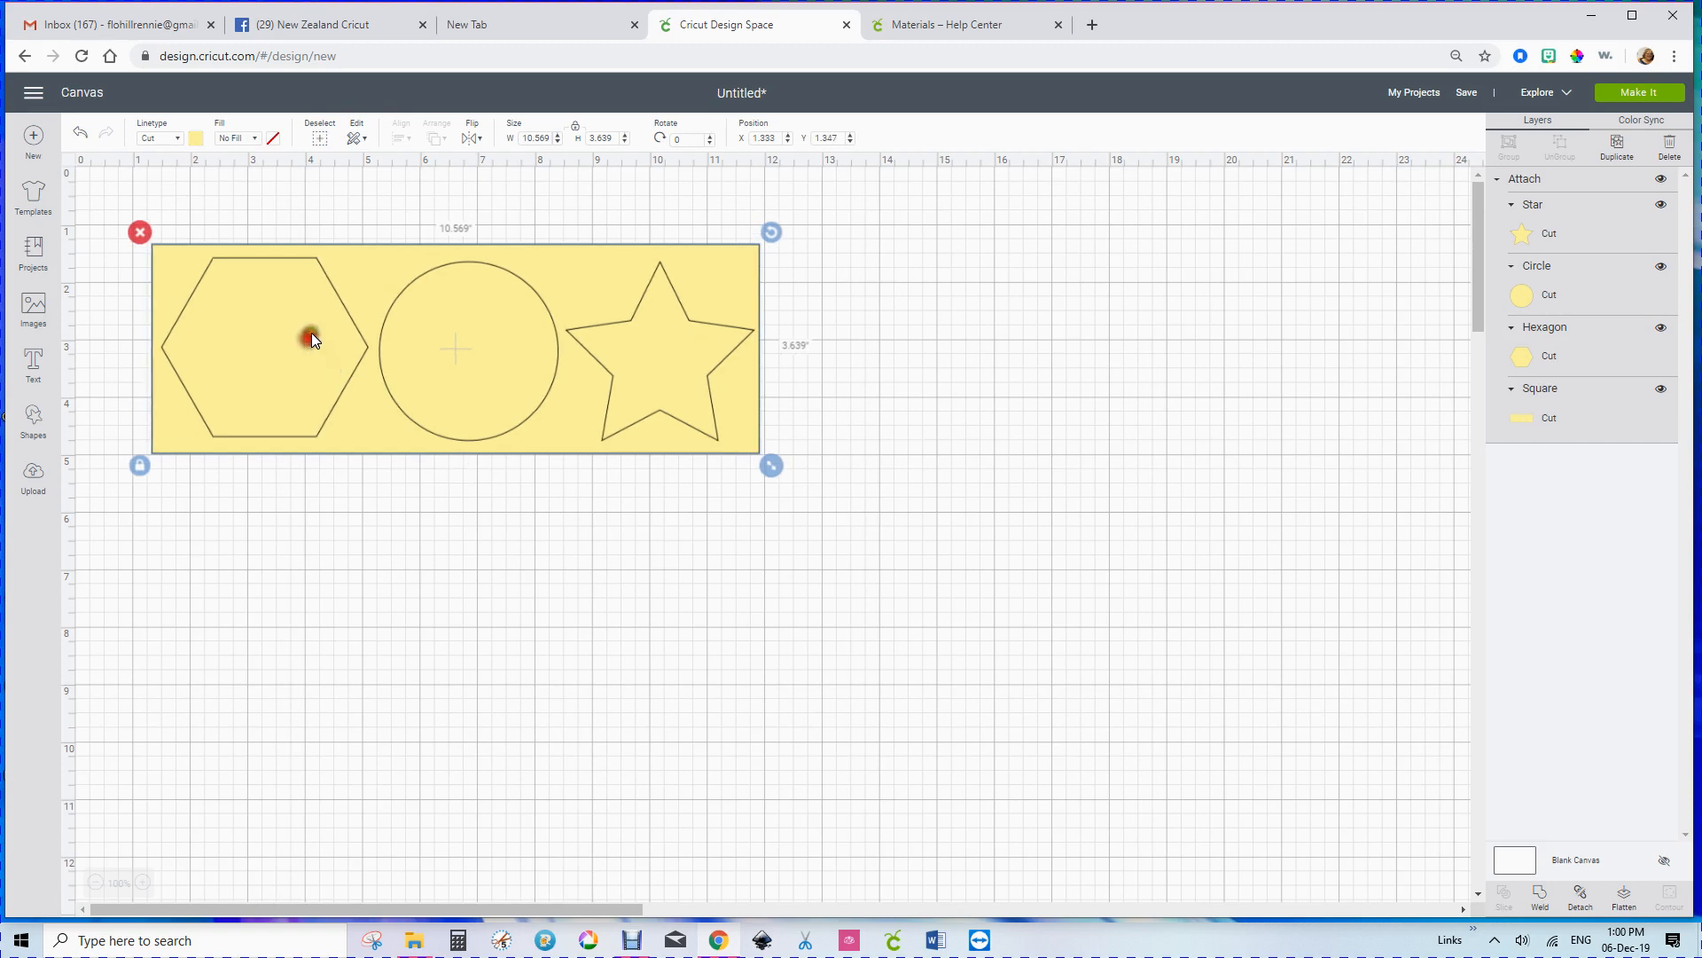
{"action": "left_click", "coordinate": [1580, 893]}
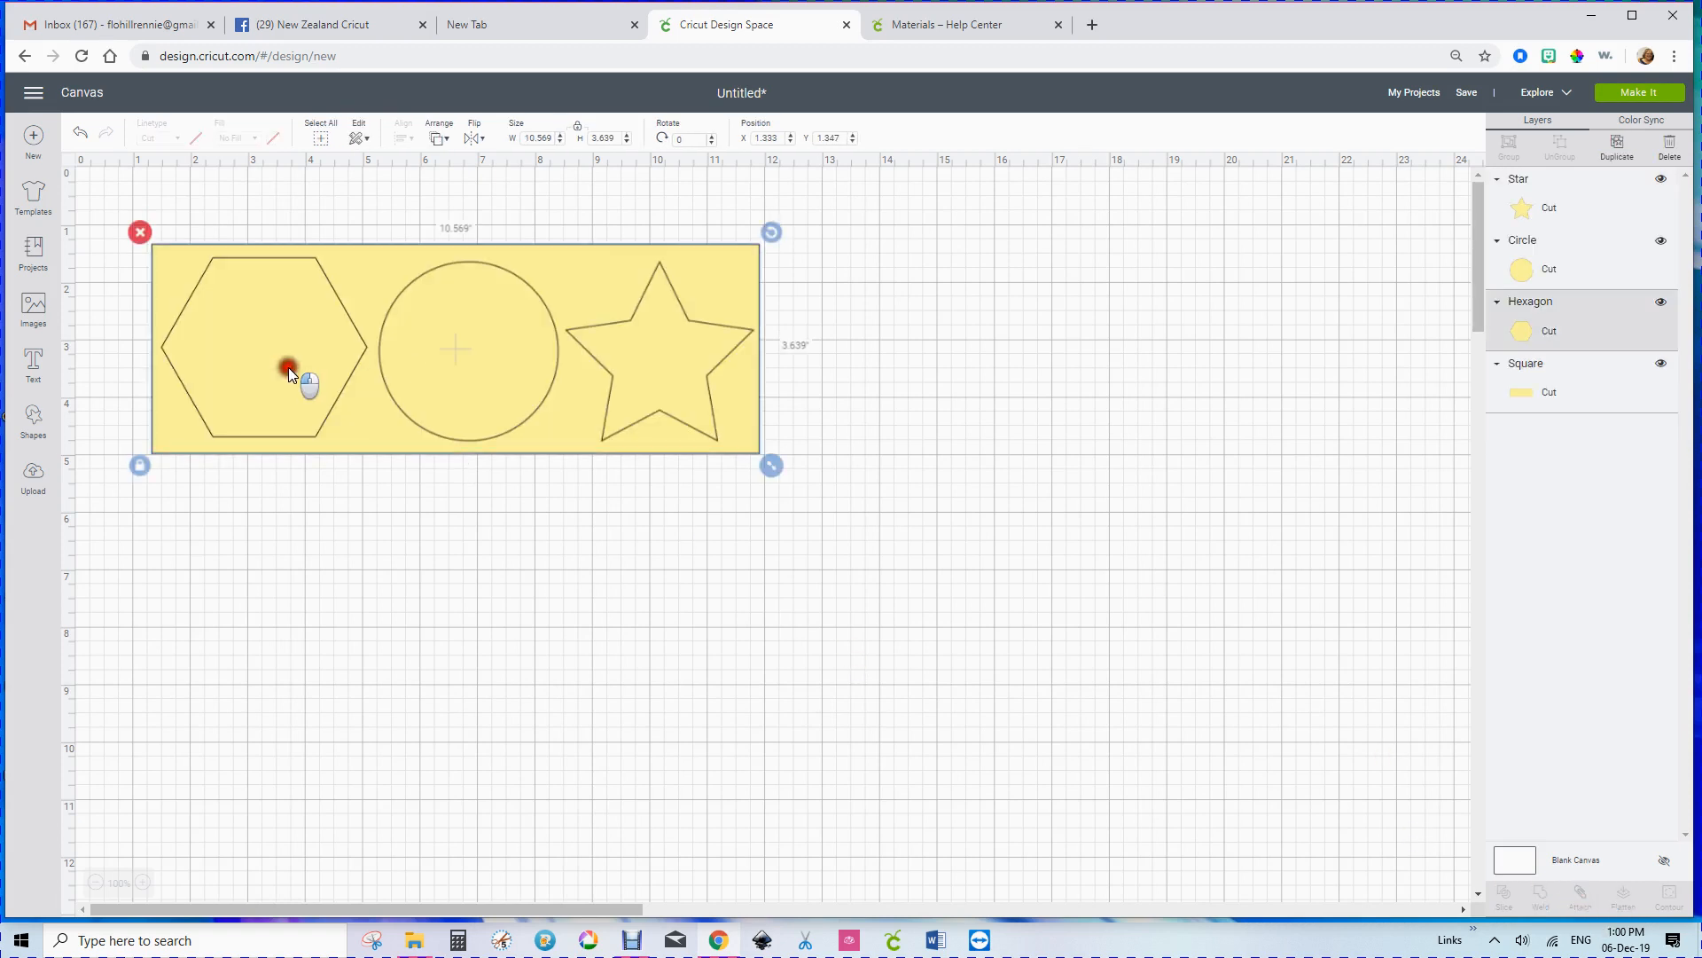
{"action": "left_click_drag", "start_coordinate": [289, 367], "coordinate": [311, 563]}
{"action": "left_click_drag", "start_coordinate": [433, 382], "coordinate": [487, 649]}
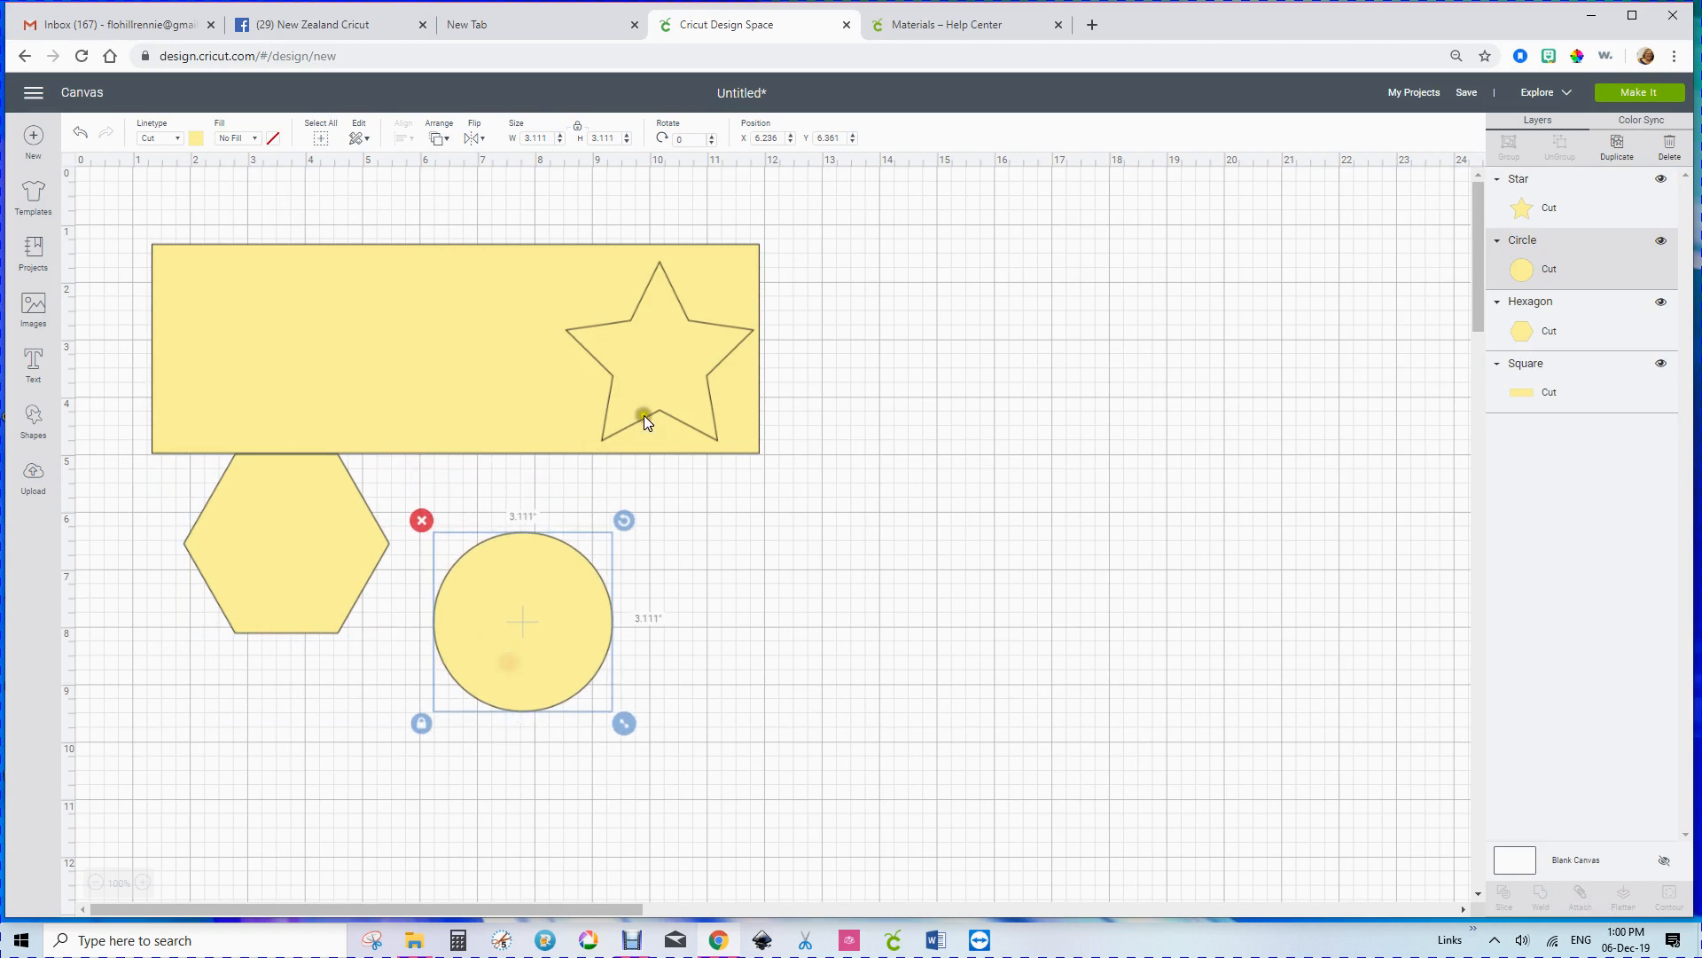
{"action": "left_click_drag", "start_coordinate": [644, 415], "coordinate": [708, 728]}
{"action": "left_click_drag", "start_coordinate": [296, 539], "coordinate": [300, 694]}
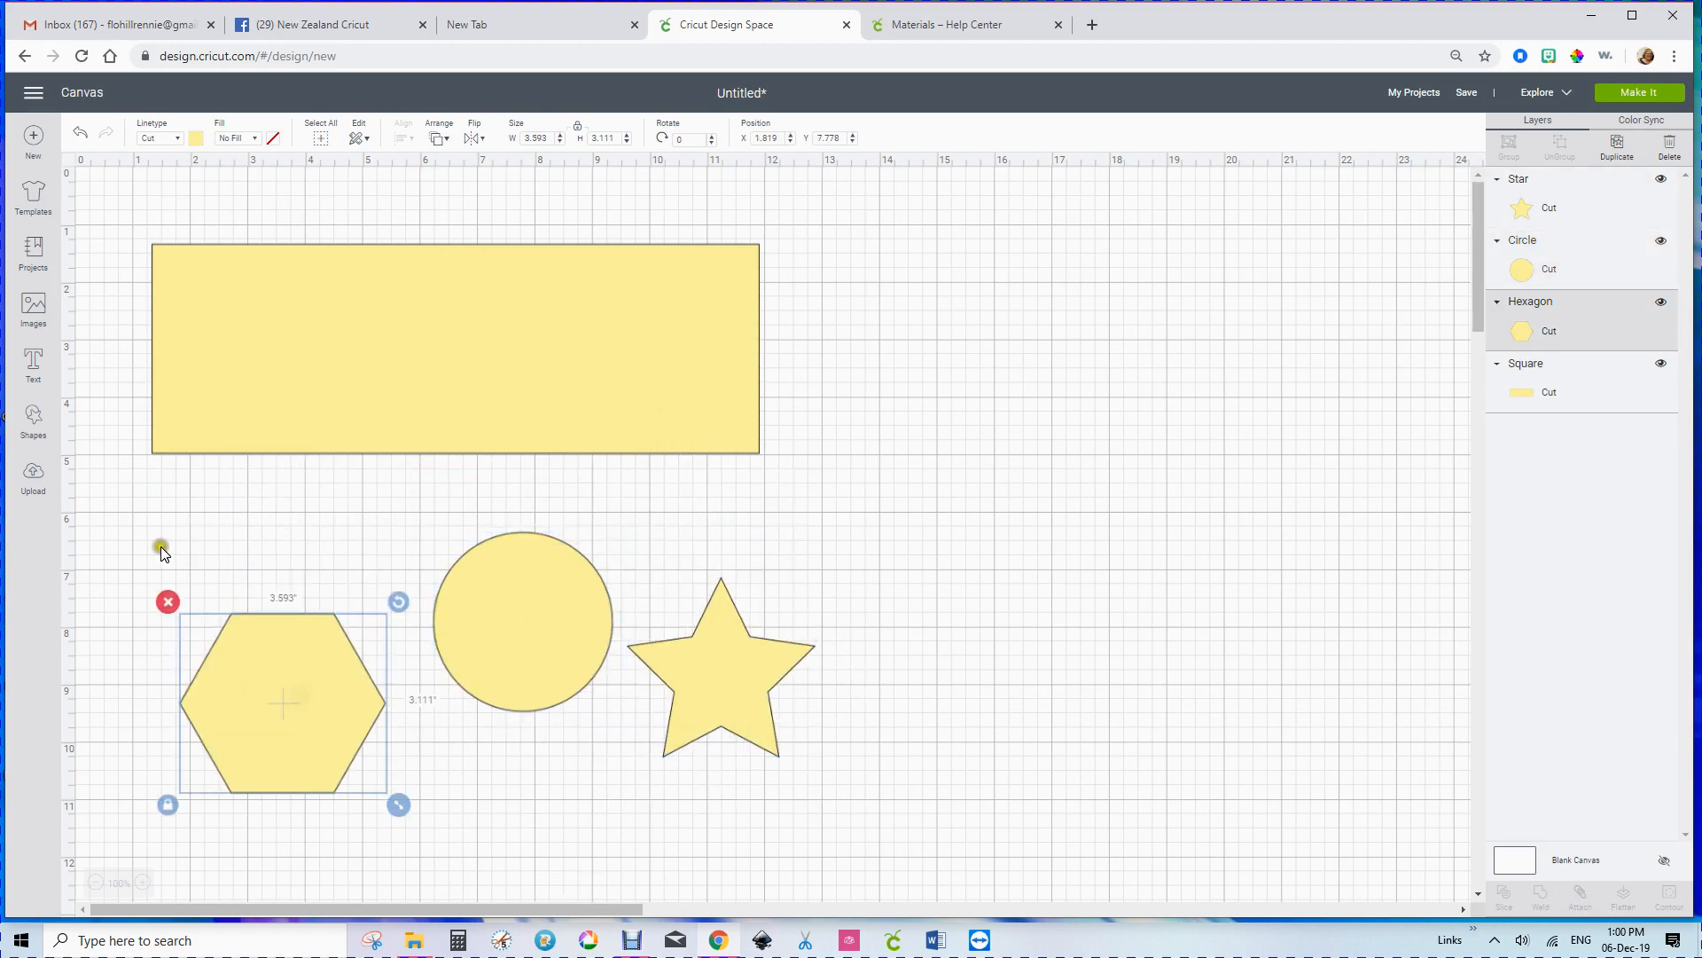
Step: Add a text object reading "Hello" to the canvas
{"action": "left_click", "coordinate": [27, 360]}
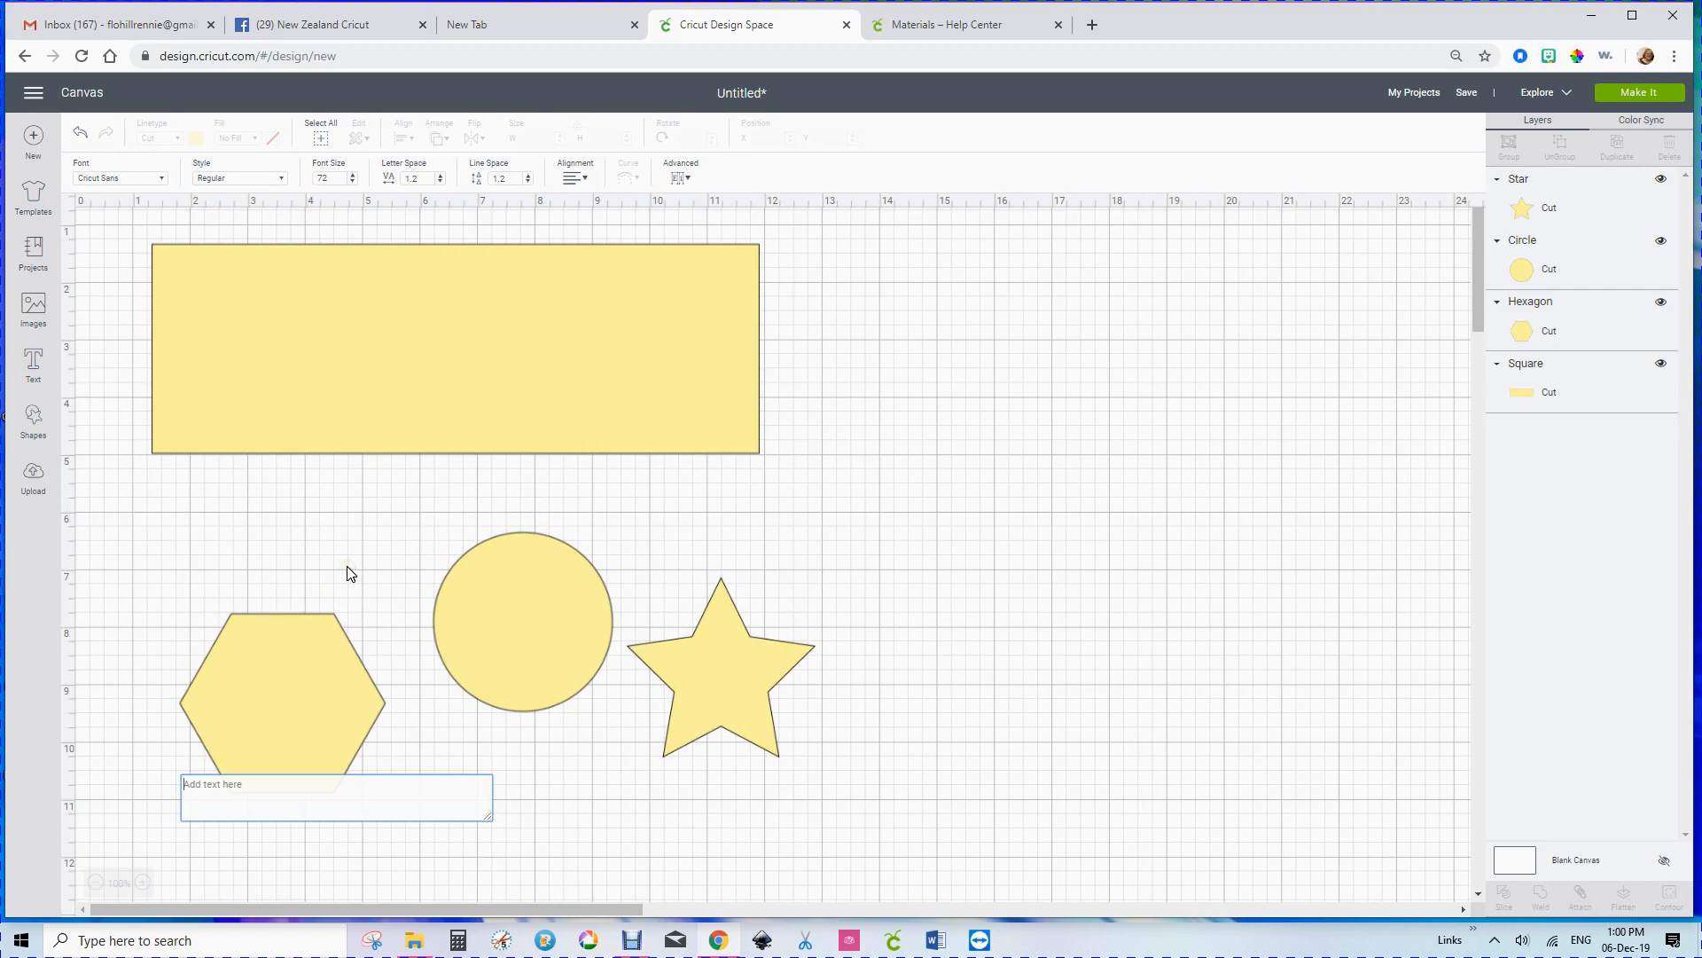
{"action": "type", "text": "Helloe"}
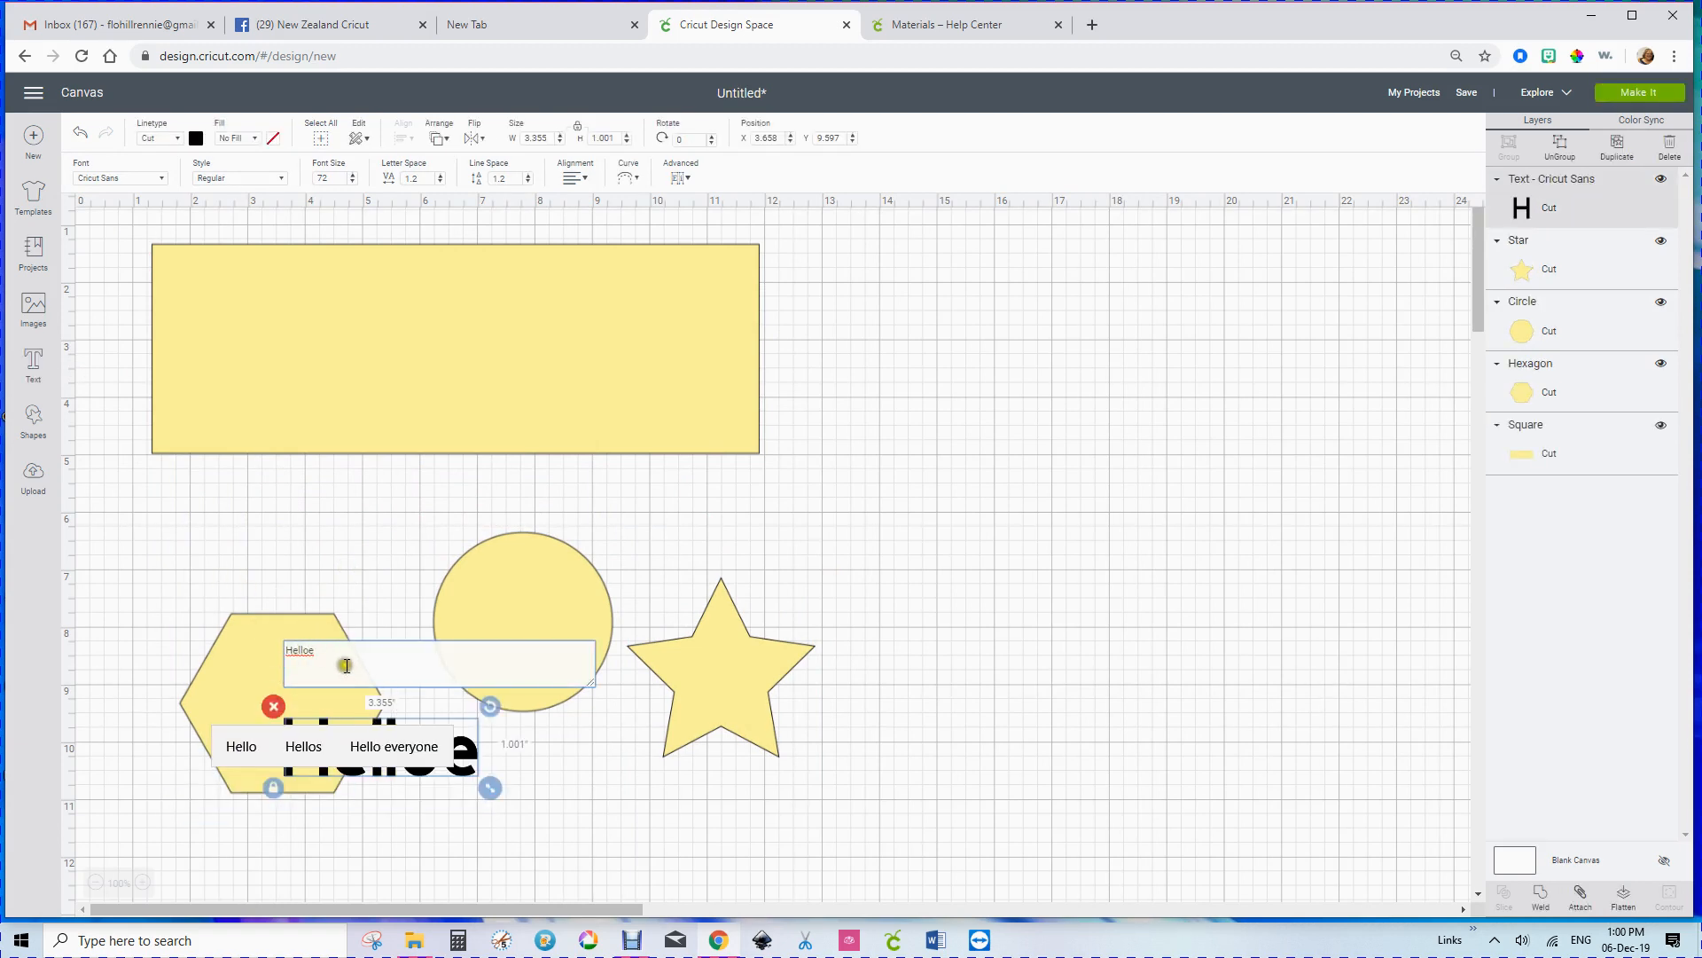
{"action": "key", "text": "BackSpace"}
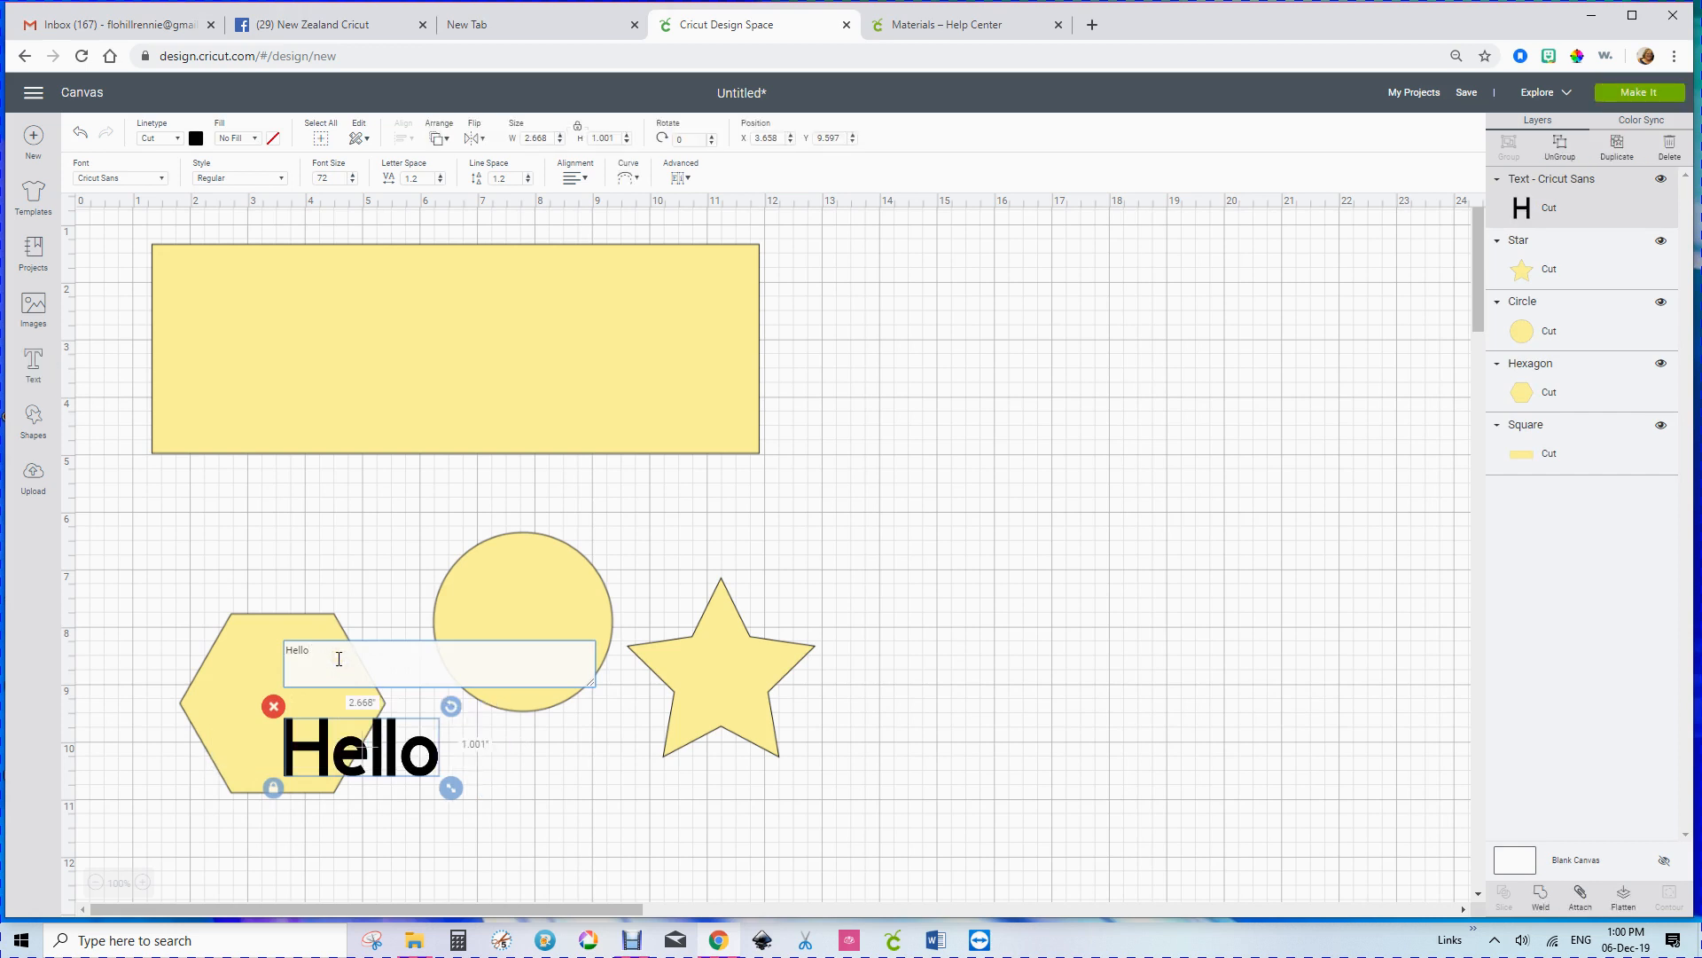
Step: Place the "Hello" text on the yellow rectangle, enlarge it to about 4.71 by 1.77 inches and roughly centre it
{"action": "left_click_drag", "start_coordinate": [346, 750], "coordinate": [259, 321]}
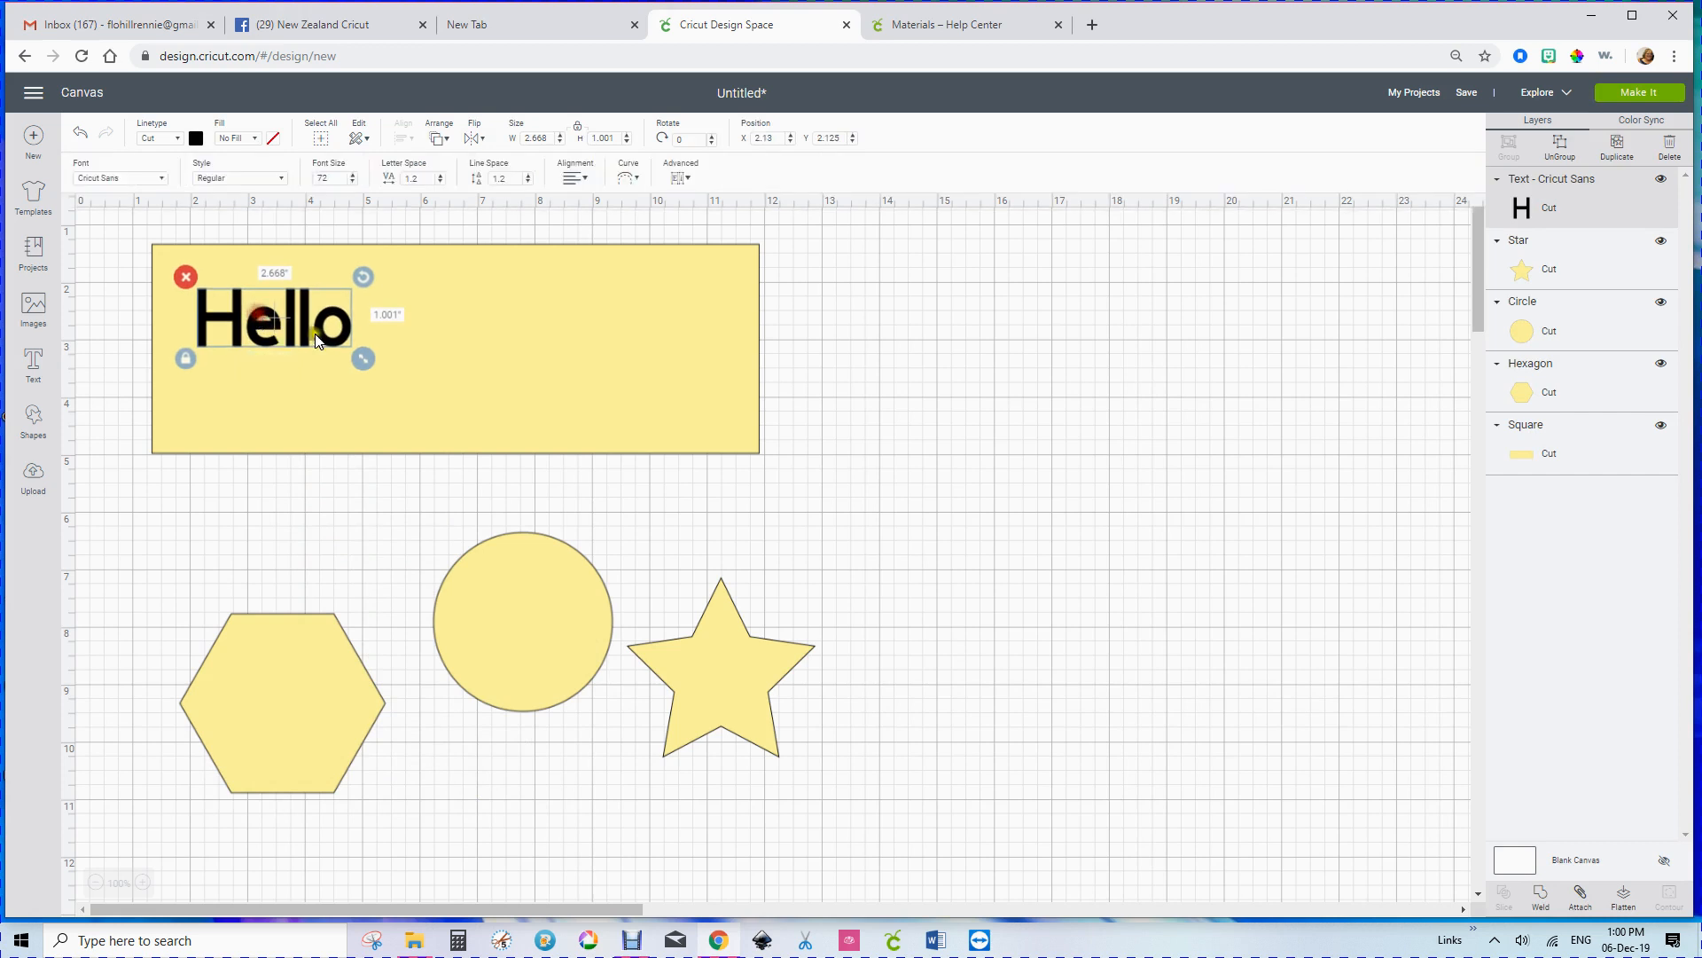
{"action": "left_click_drag", "start_coordinate": [362, 359], "coordinate": [479, 433]}
{"action": "left_click_drag", "start_coordinate": [360, 348], "coordinate": [459, 354]}
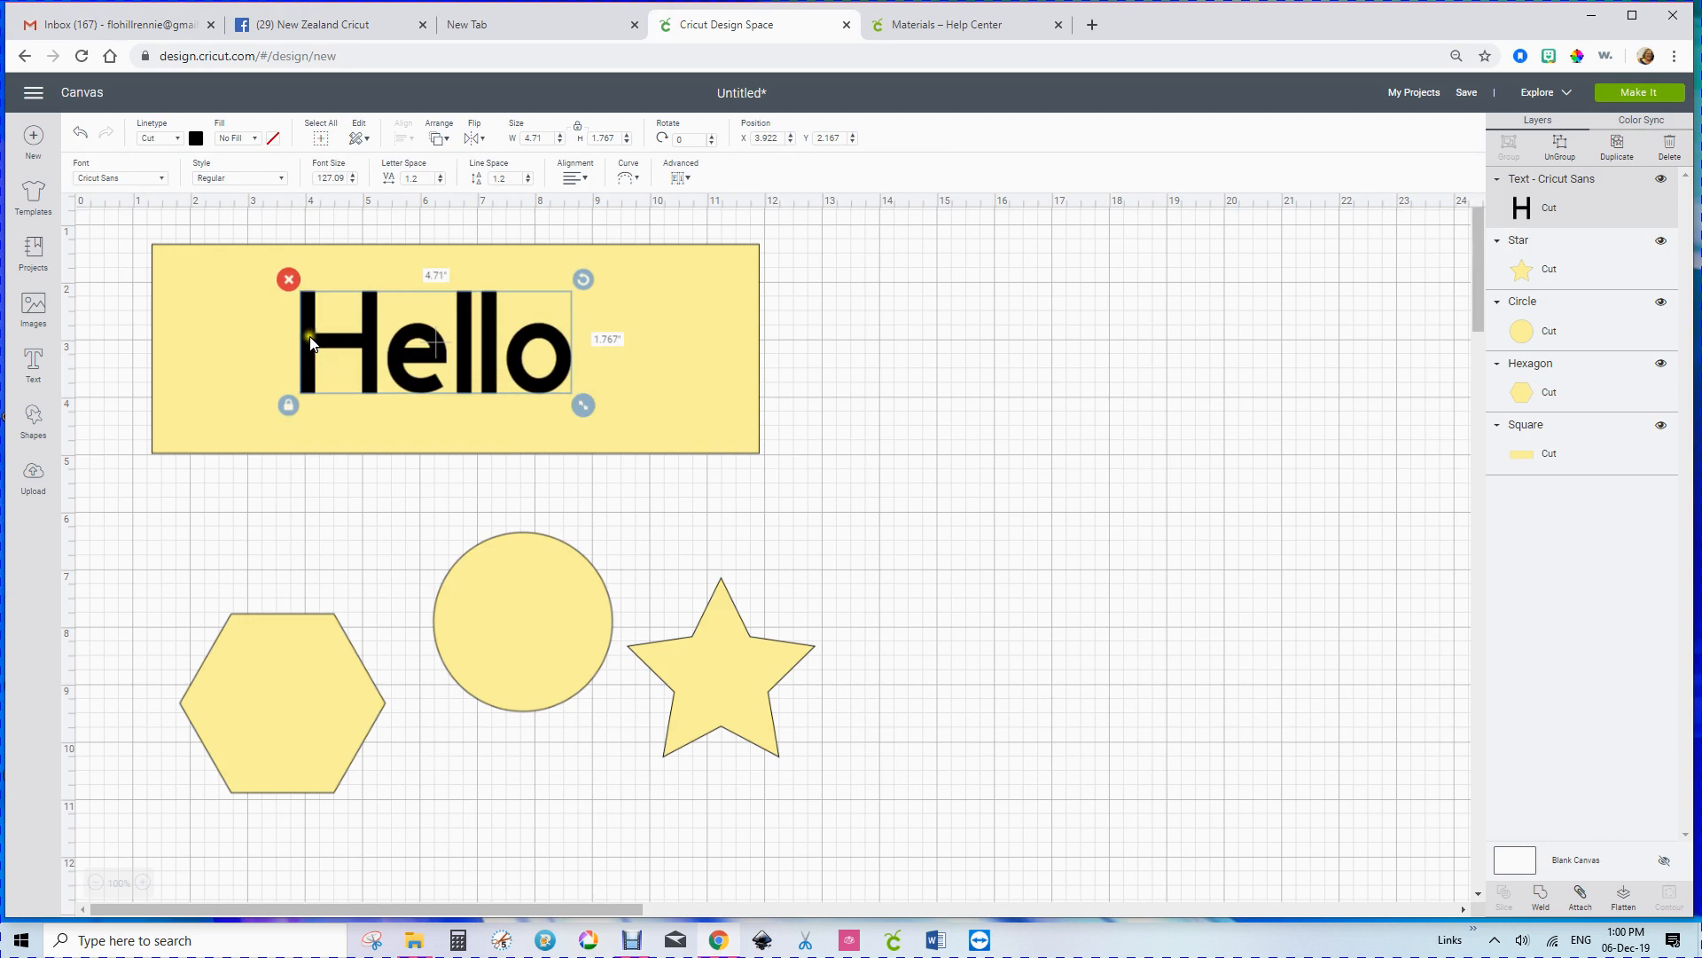
{"action": "left_click_drag", "start_coordinate": [312, 341], "coordinate": [297, 342]}
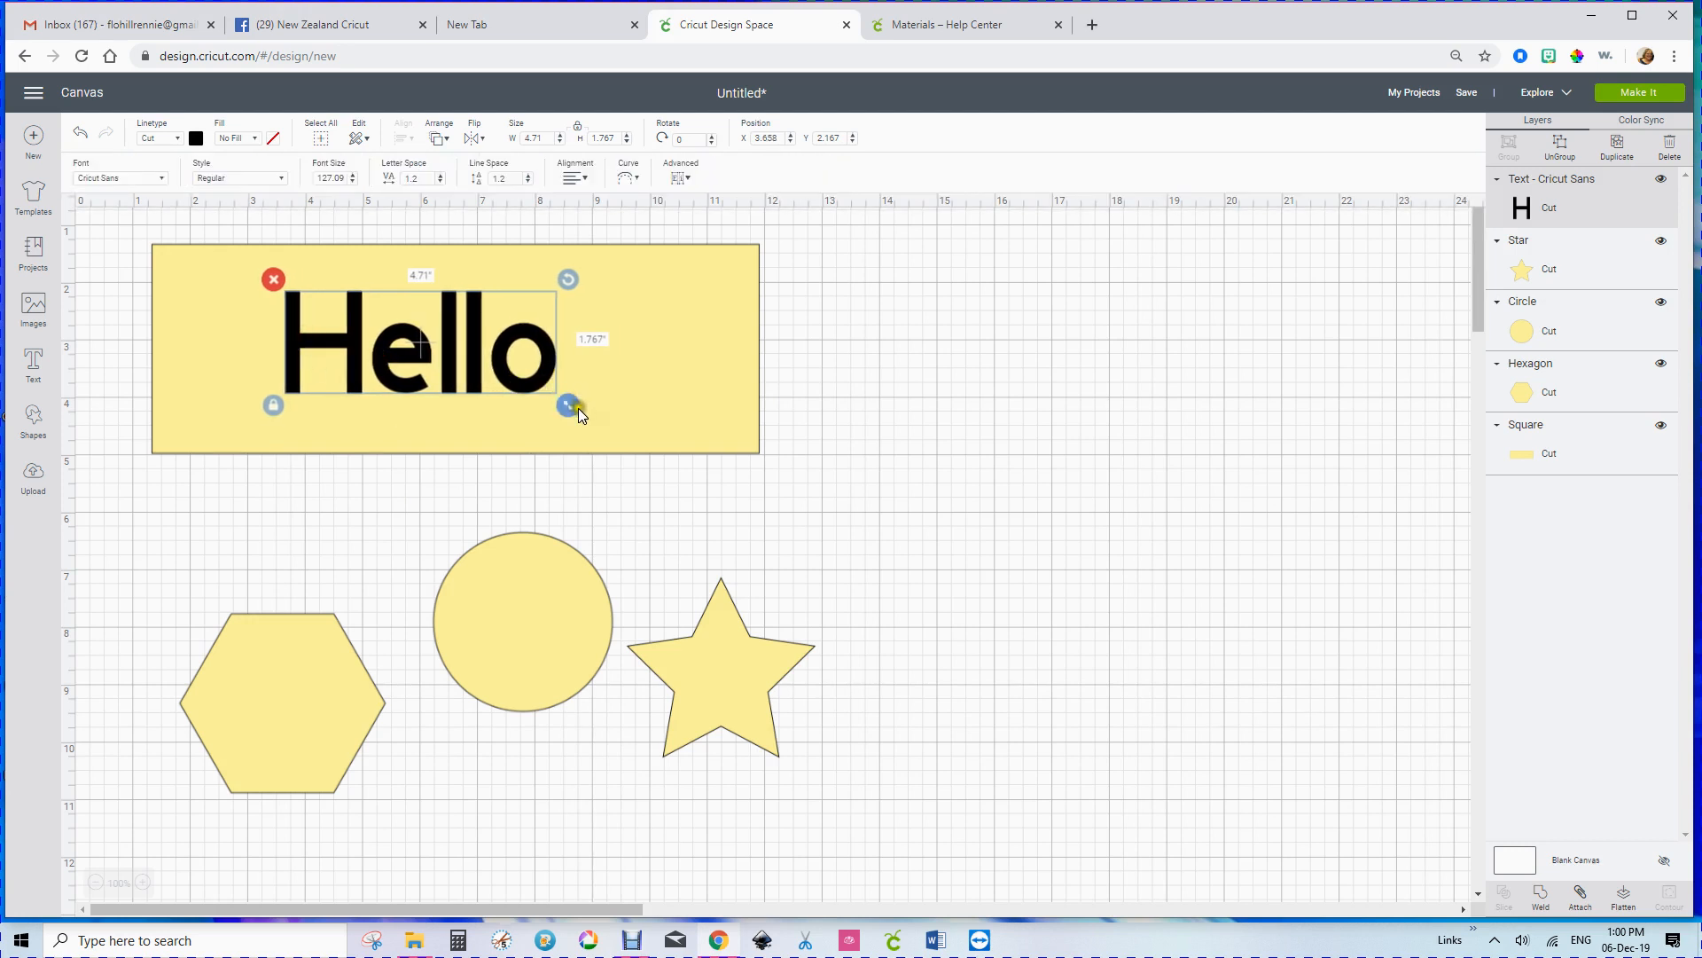
{"action": "left_click_drag", "start_coordinate": [458, 357], "coordinate": [488, 361]}
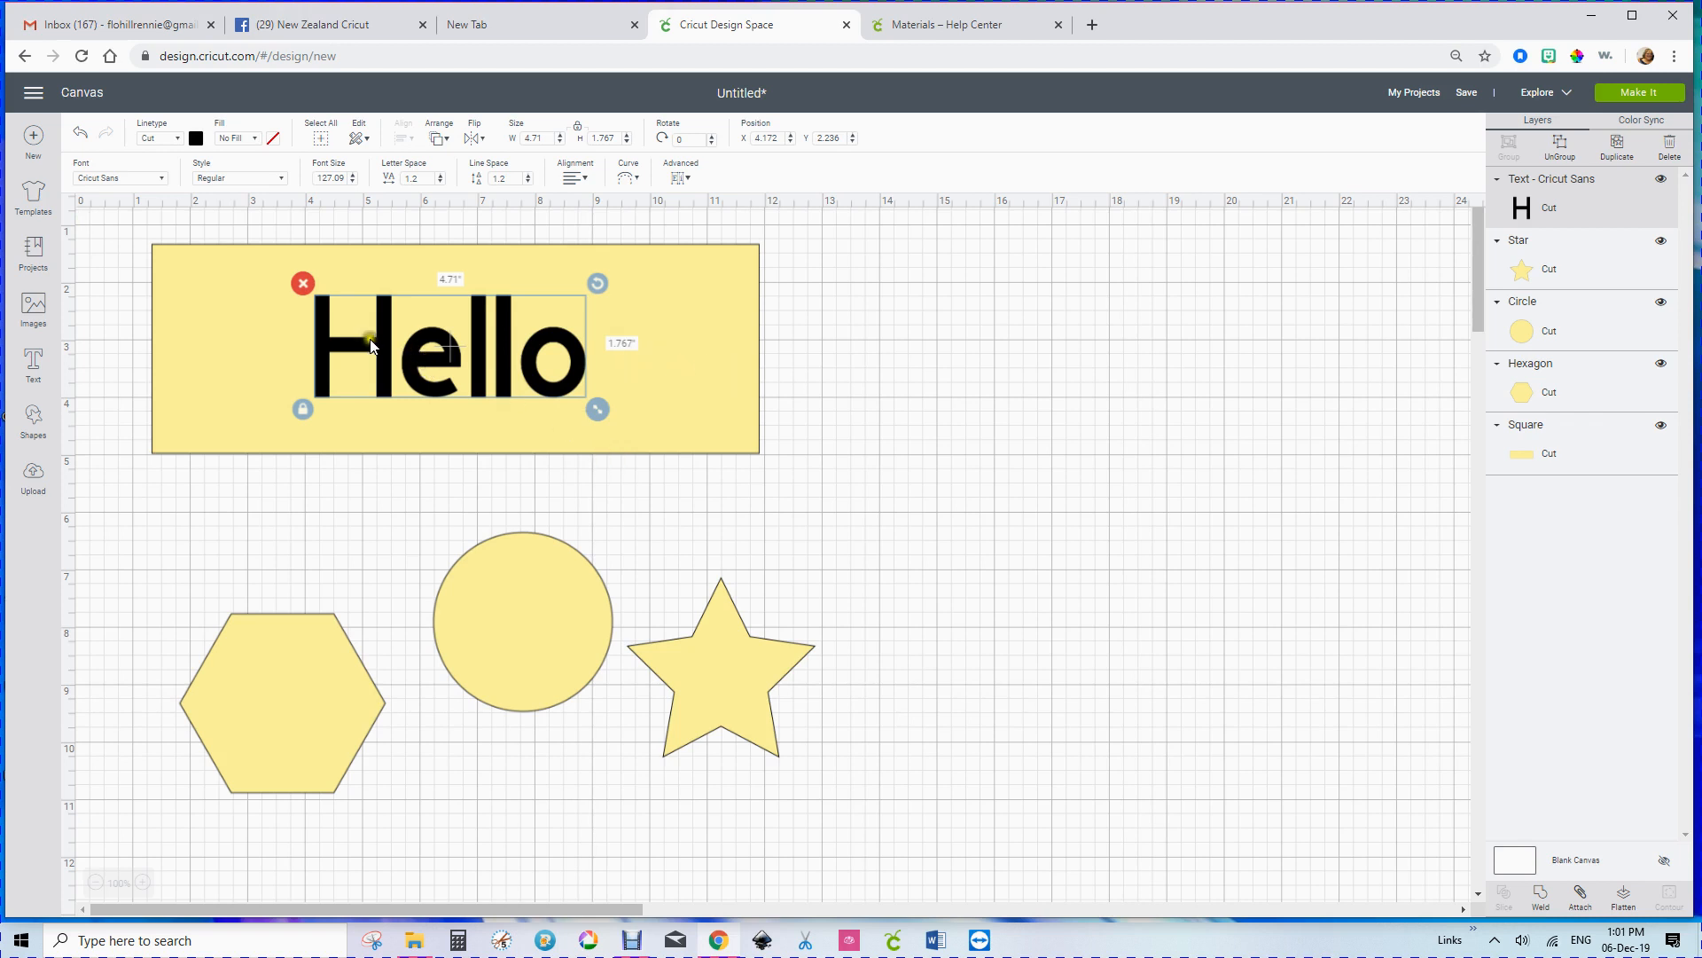
Step: Attach the "Hello" text to the yellow rectangle and open the mat preview
{"action": "left_click_drag", "start_coordinate": [122, 229], "coordinate": [802, 471]}
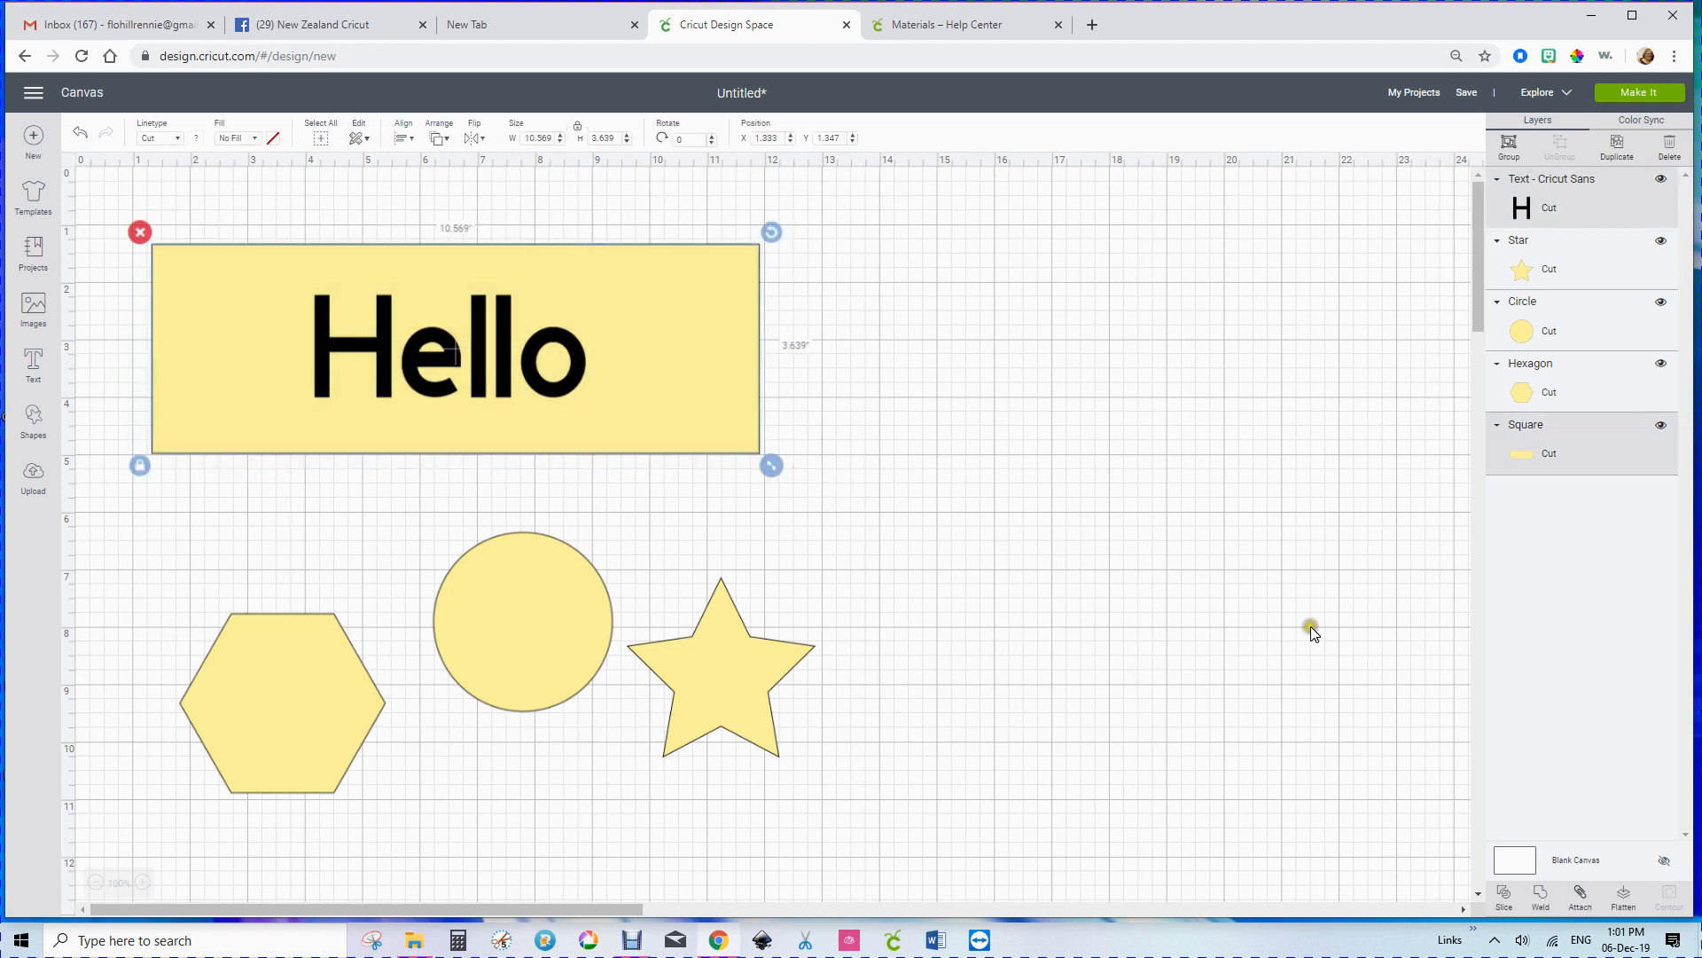
{"action": "left_click", "coordinate": [1580, 894]}
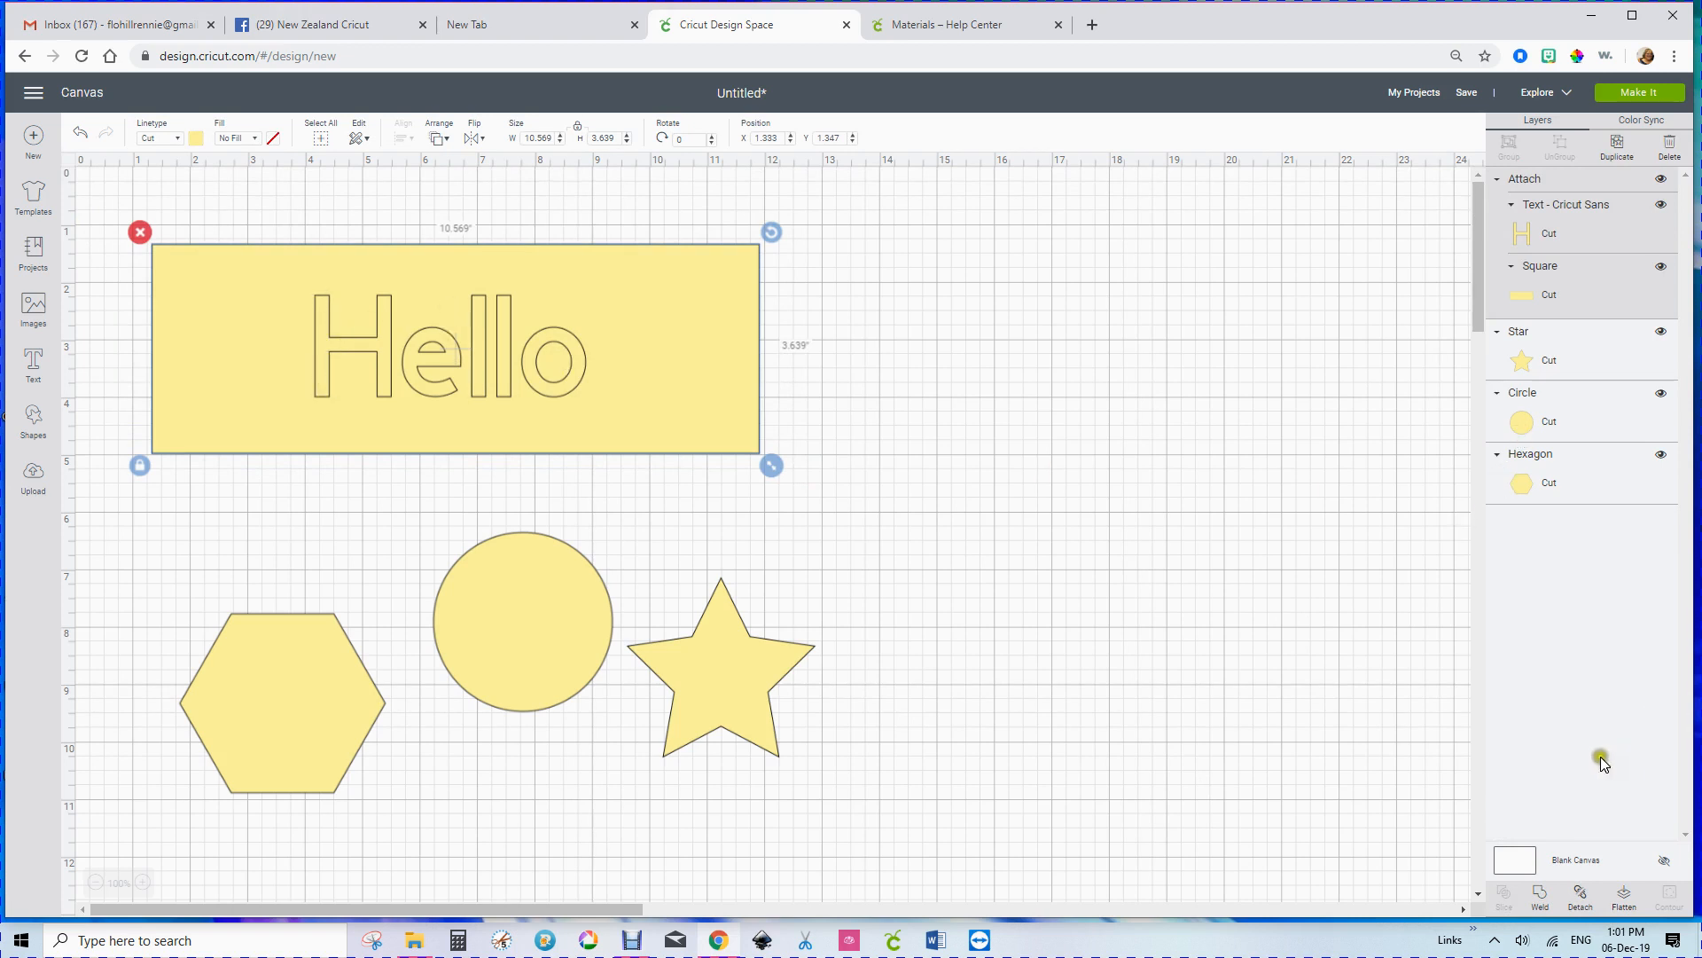
{"action": "left_click", "coordinate": [1637, 92]}
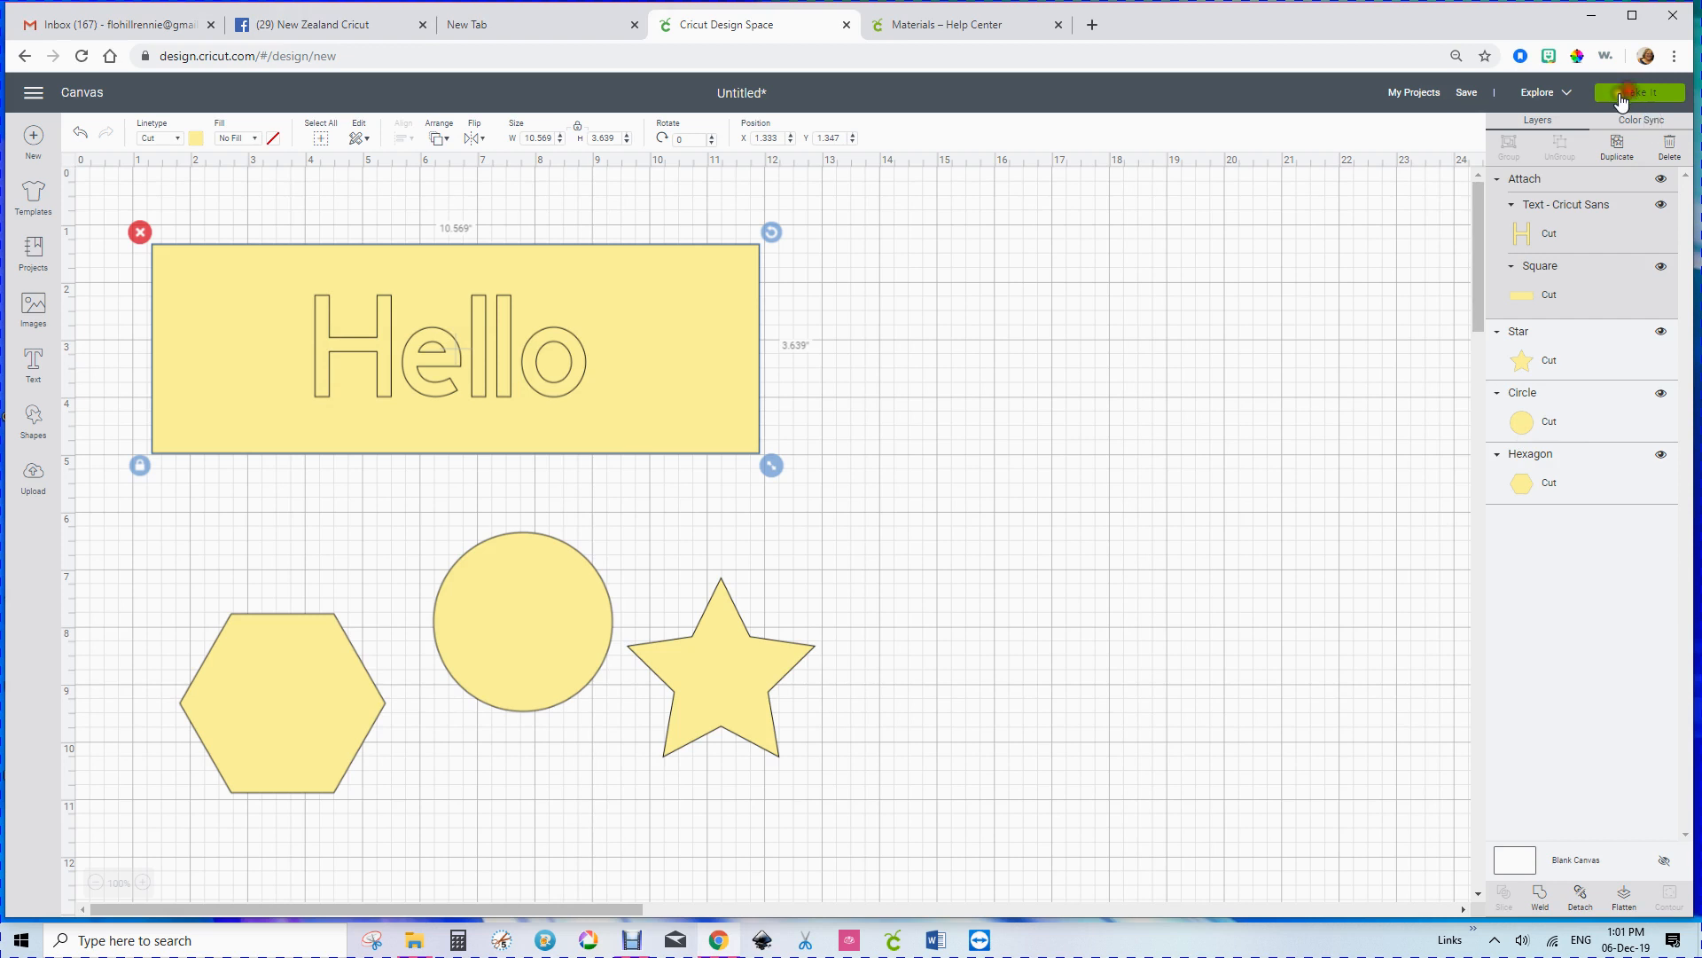